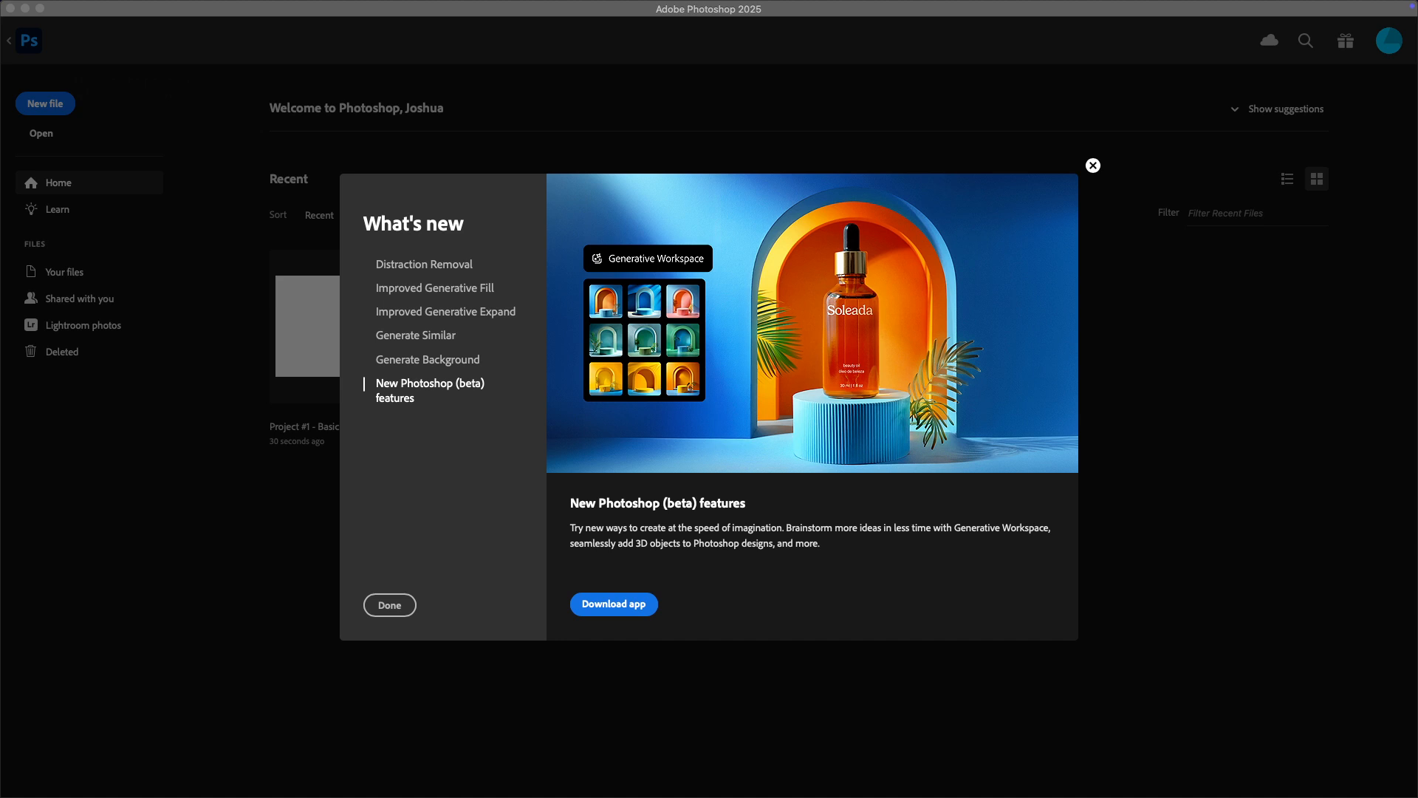
# Step: Start the Photoshop (Beta) download from the new features notice, install it through Creative Cloud, and show the beta apps
pyautogui.click(640, 606)
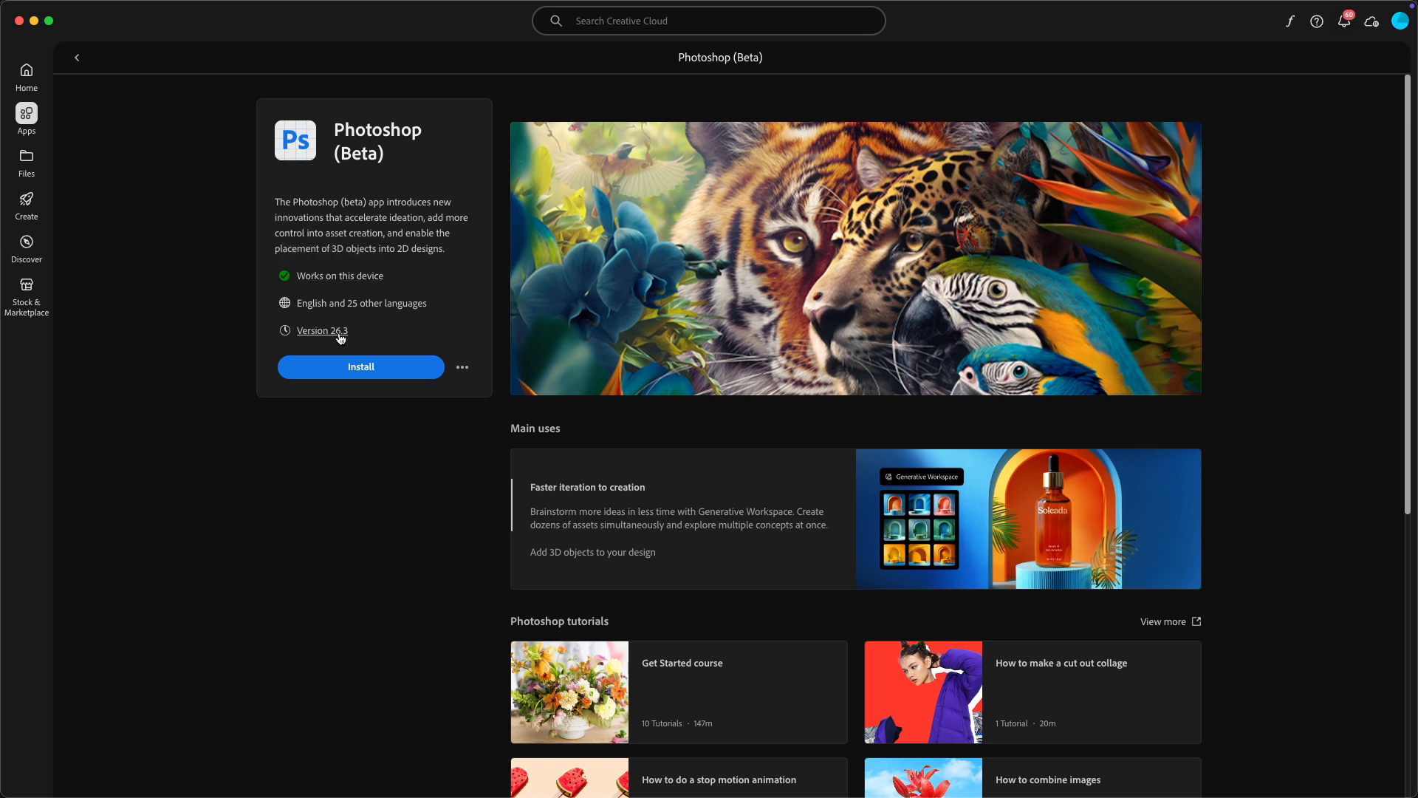
pyautogui.click(353, 370)
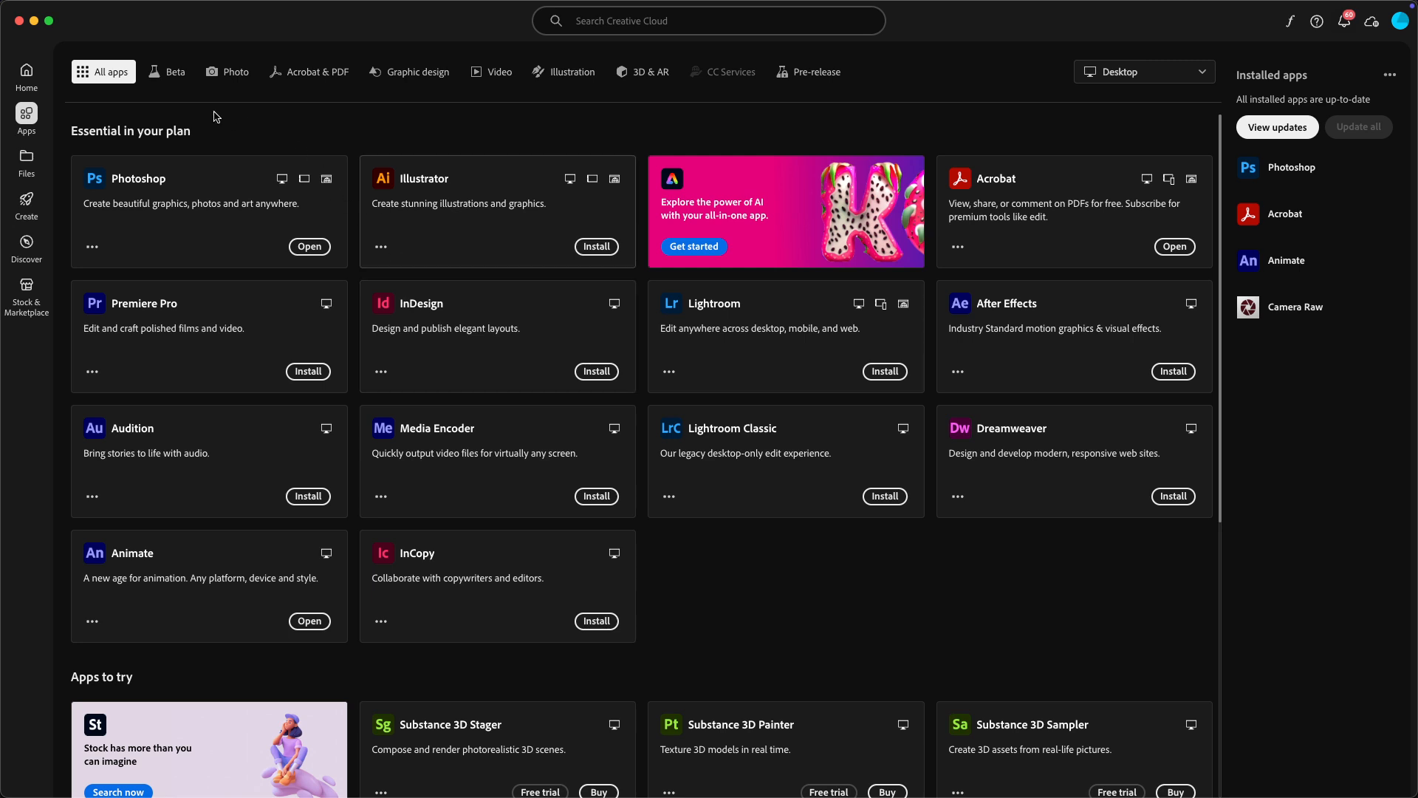
pyautogui.click(174, 75)
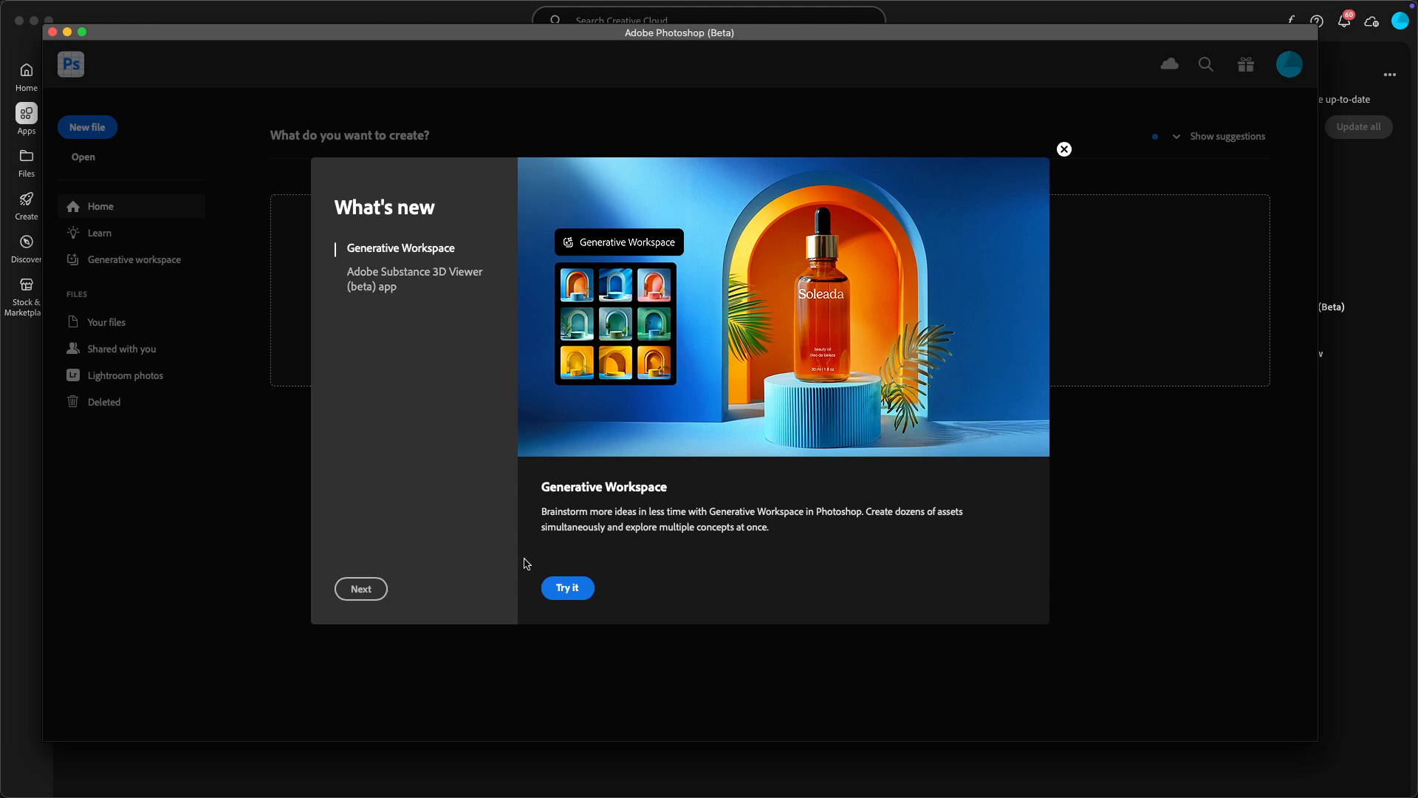
# Step: Open the Generative Workspace in Photoshop (Beta) and agree to the generative AI user guidelines
pyautogui.click(563, 588)
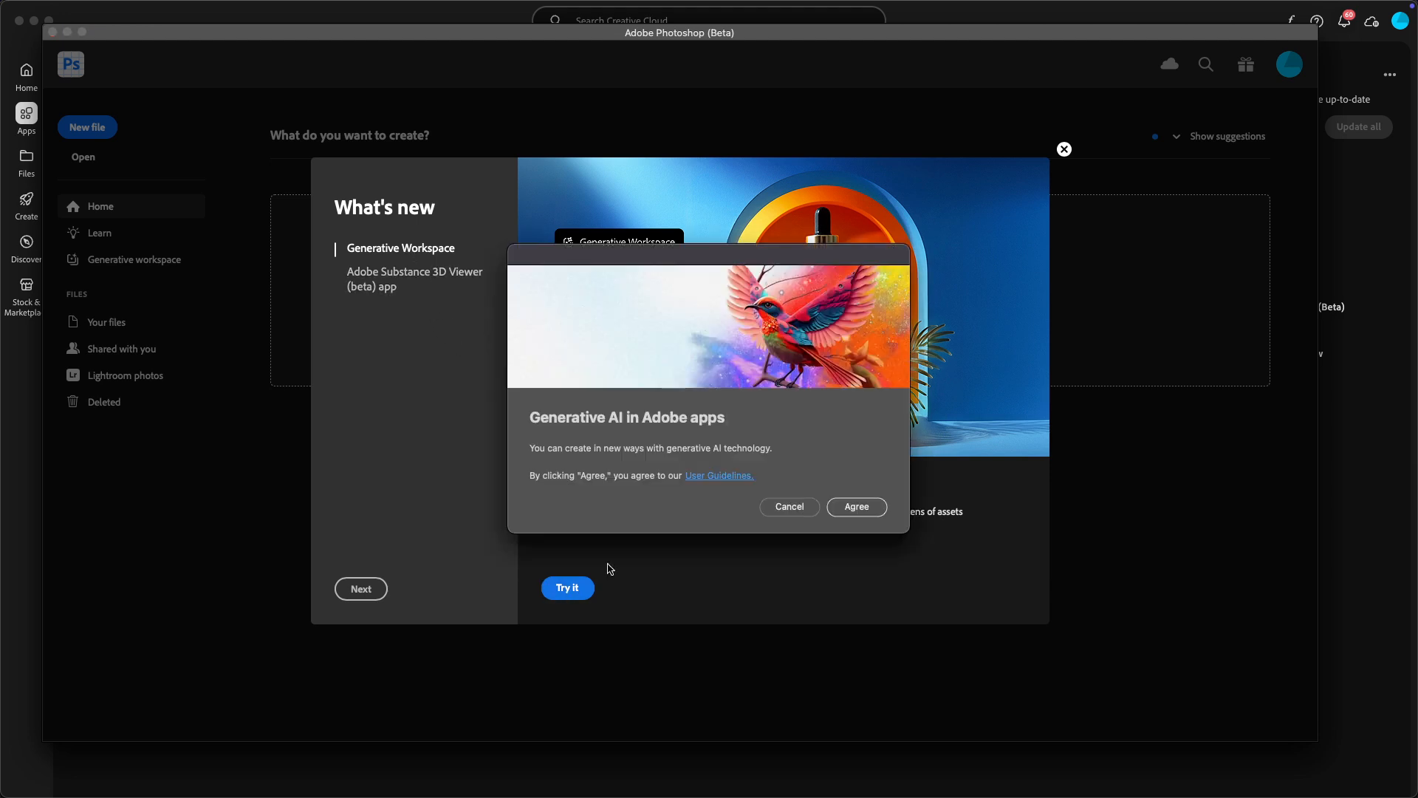
pyautogui.click(867, 508)
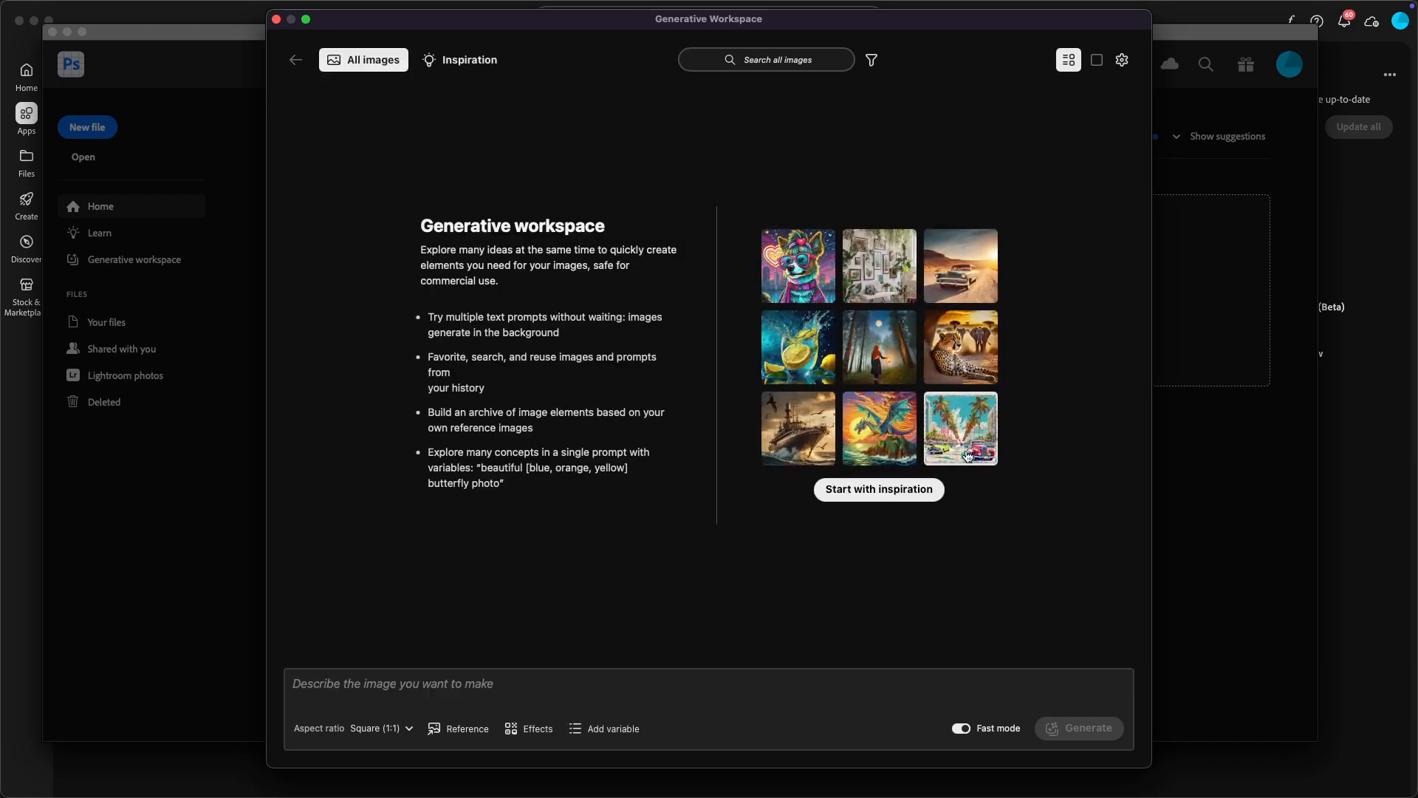
pyautogui.moveTo(826, 321)
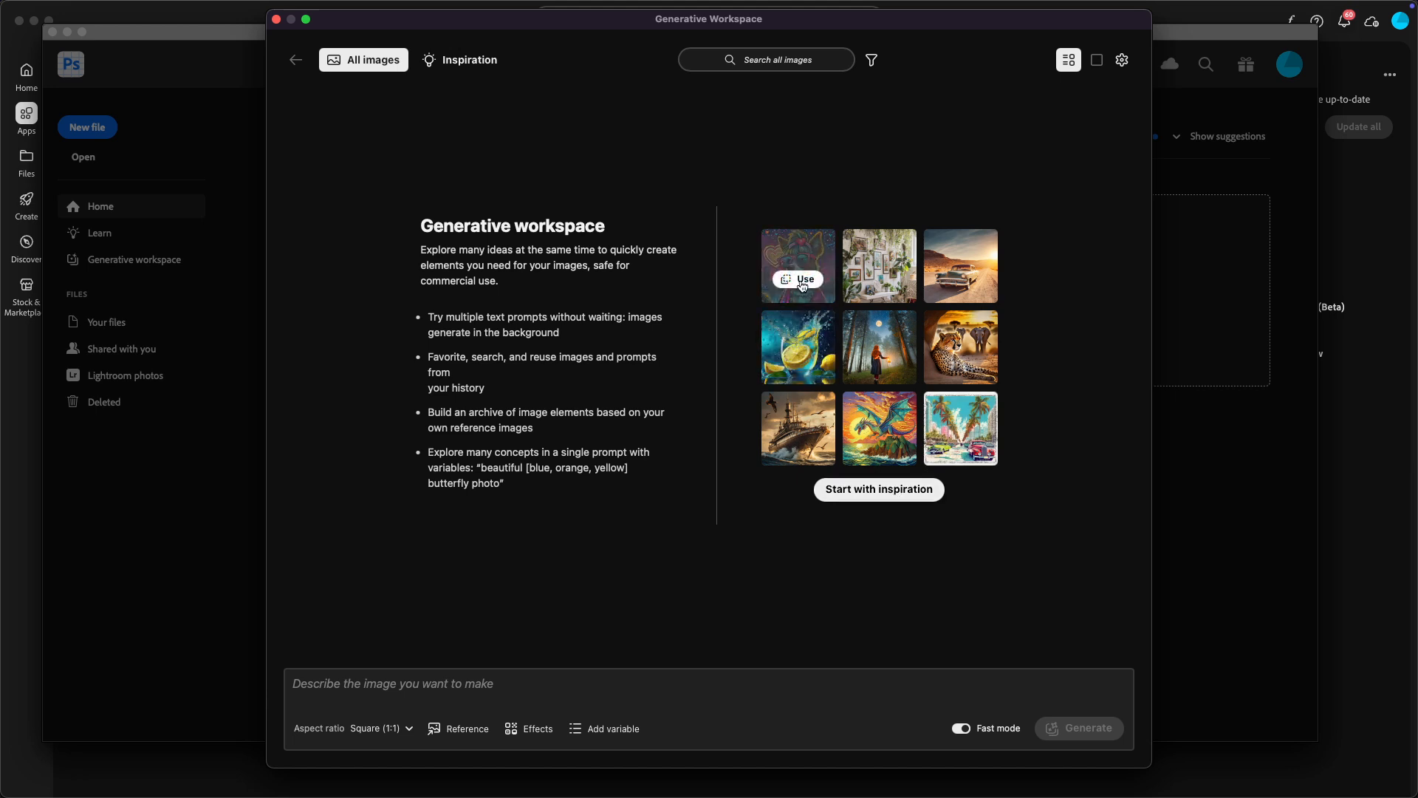
# Step: Generate images from the prompt "pitbull with sunglasses and mowhawk"
pyautogui.click(404, 691)
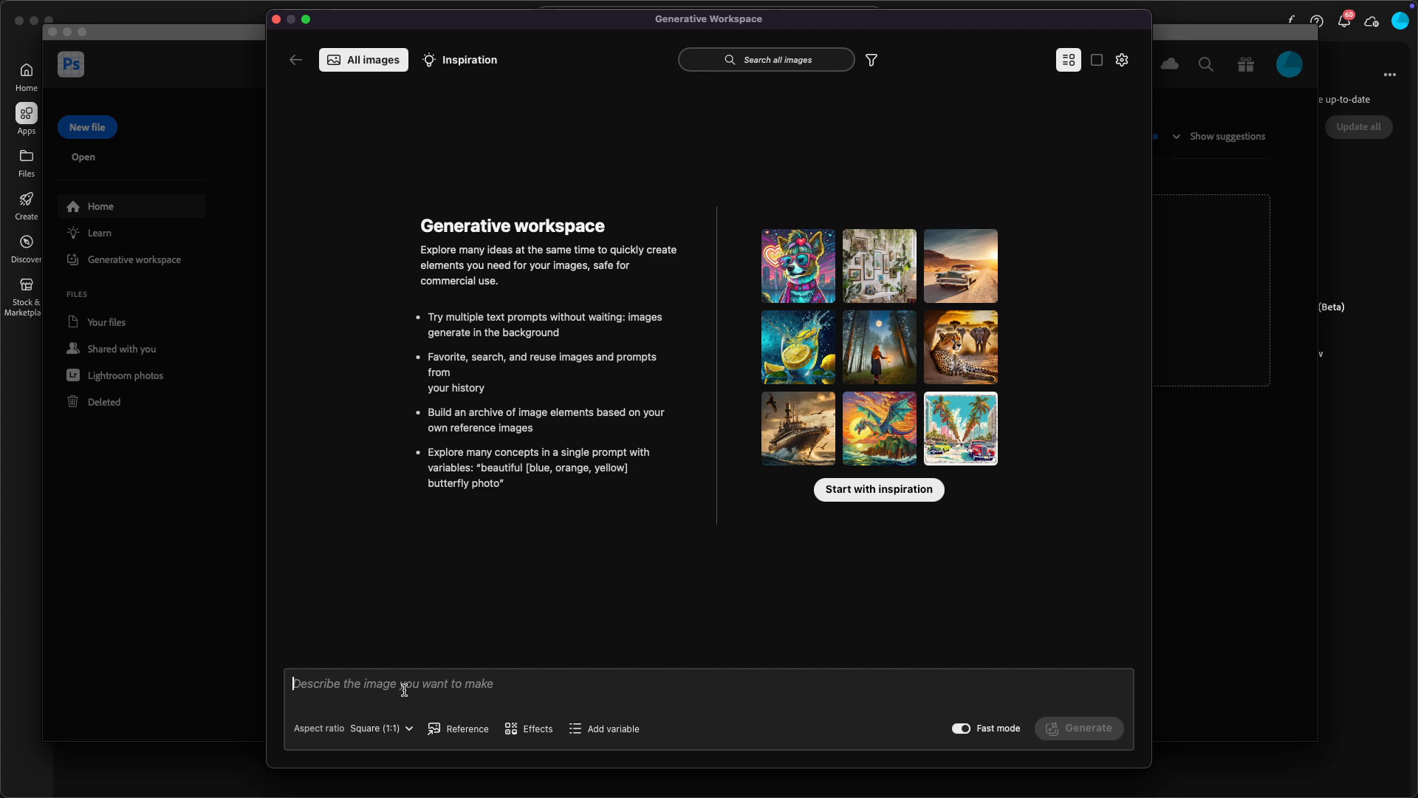
pyautogui.write('pitb')
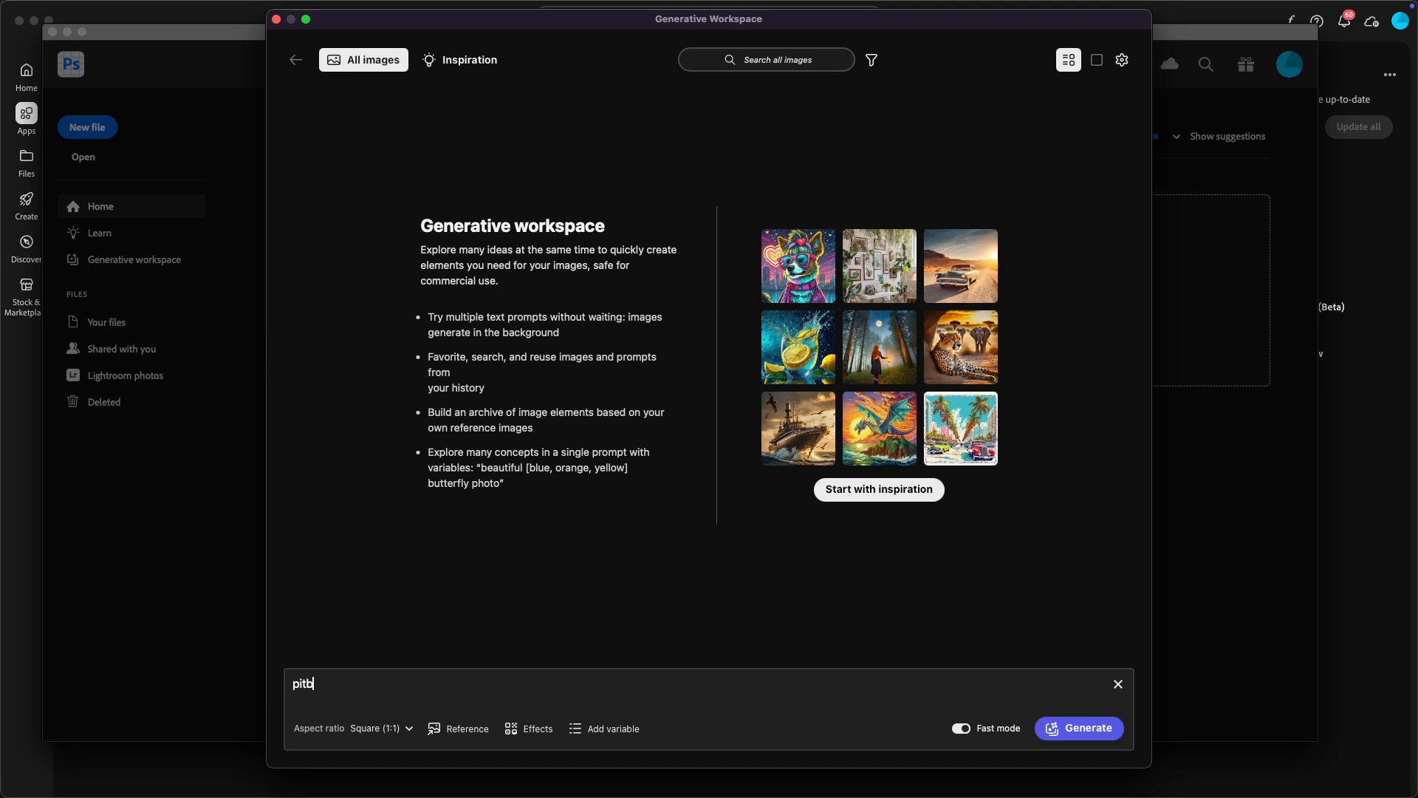
pyautogui.write('ull with sunglasses and mo')
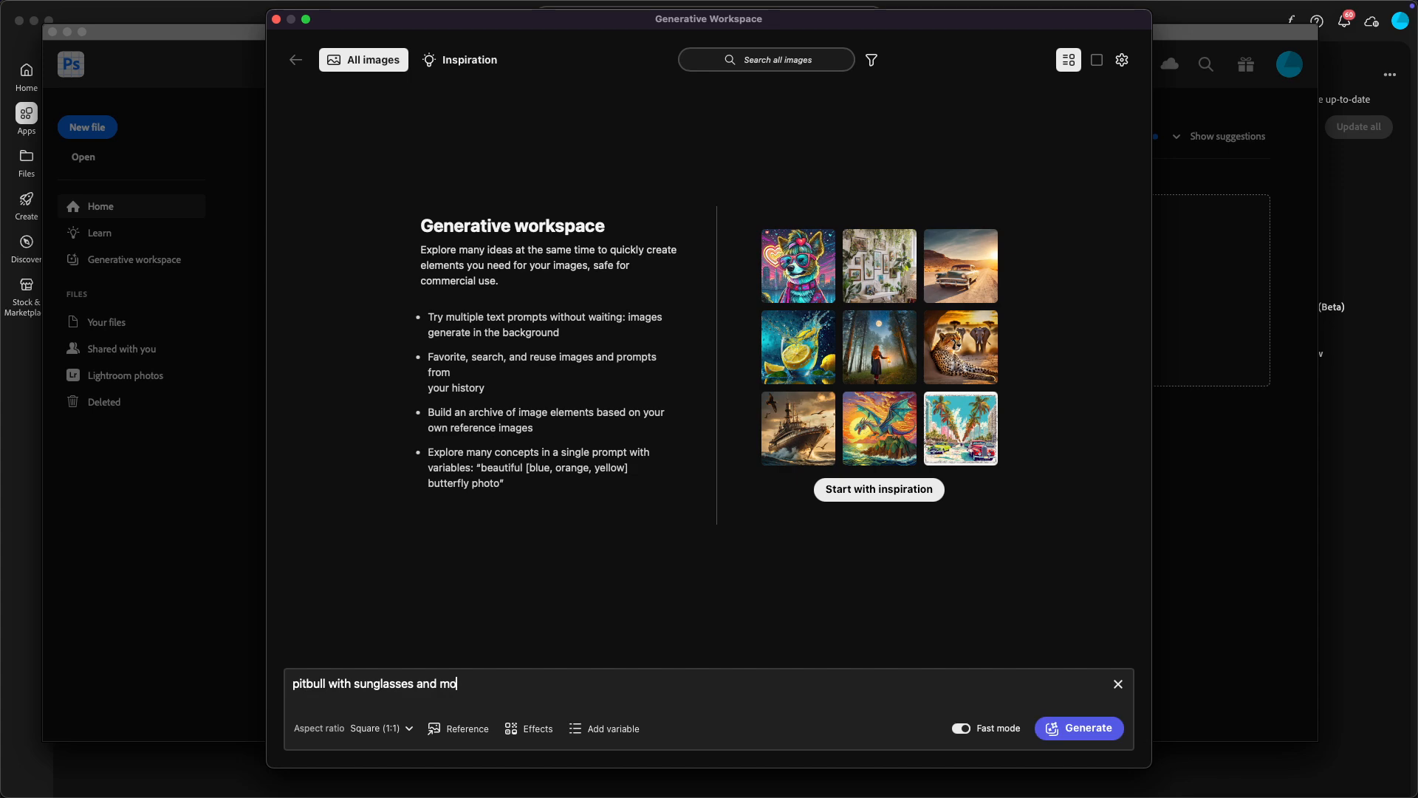
pyautogui.write('whawk')
pyautogui.press('Return')
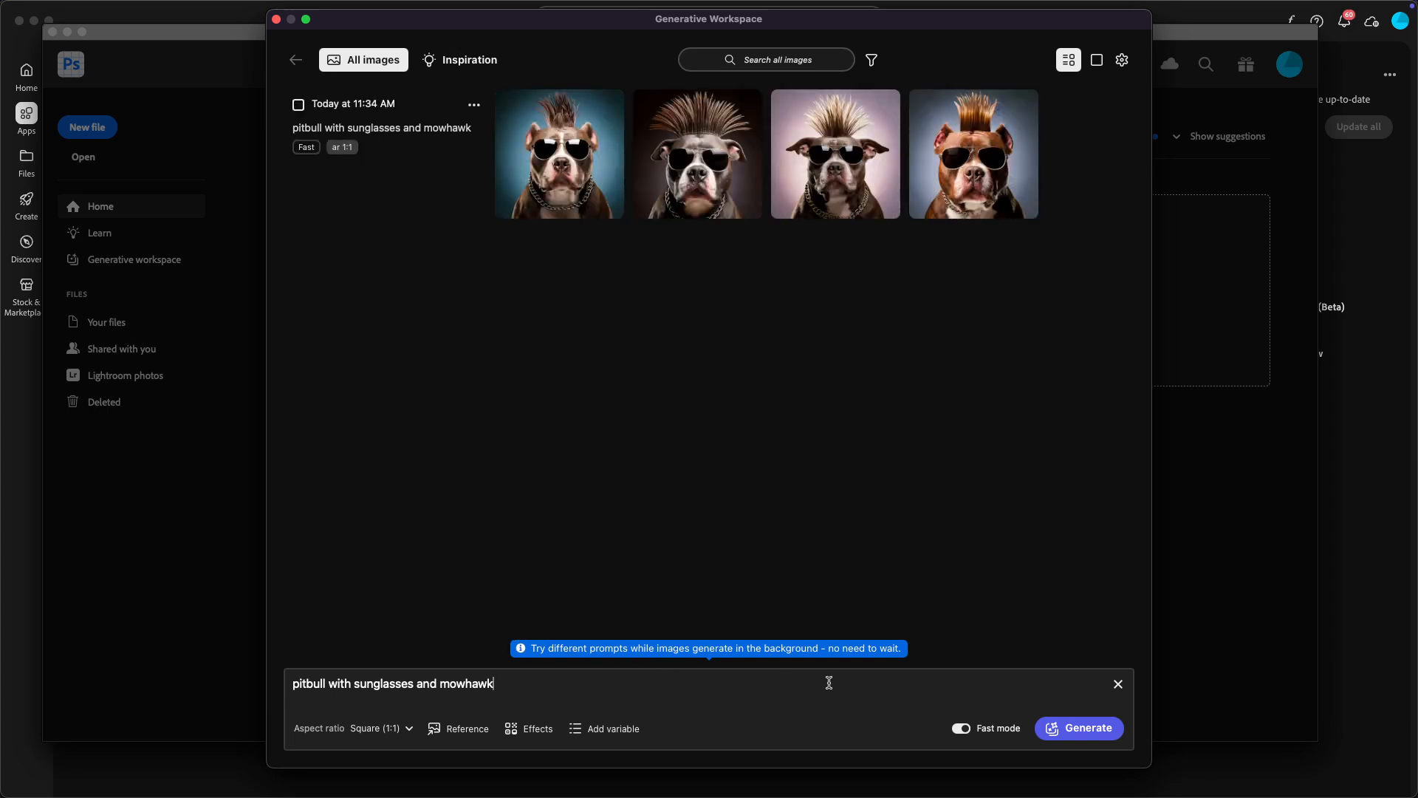
# Step: Change the prompt to "pitbull terrier with sunglasses and mowhawk" and generate a new set of images
pyautogui.moveTo(585, 175)
pyautogui.click(327, 682)
pyautogui.write('terr')
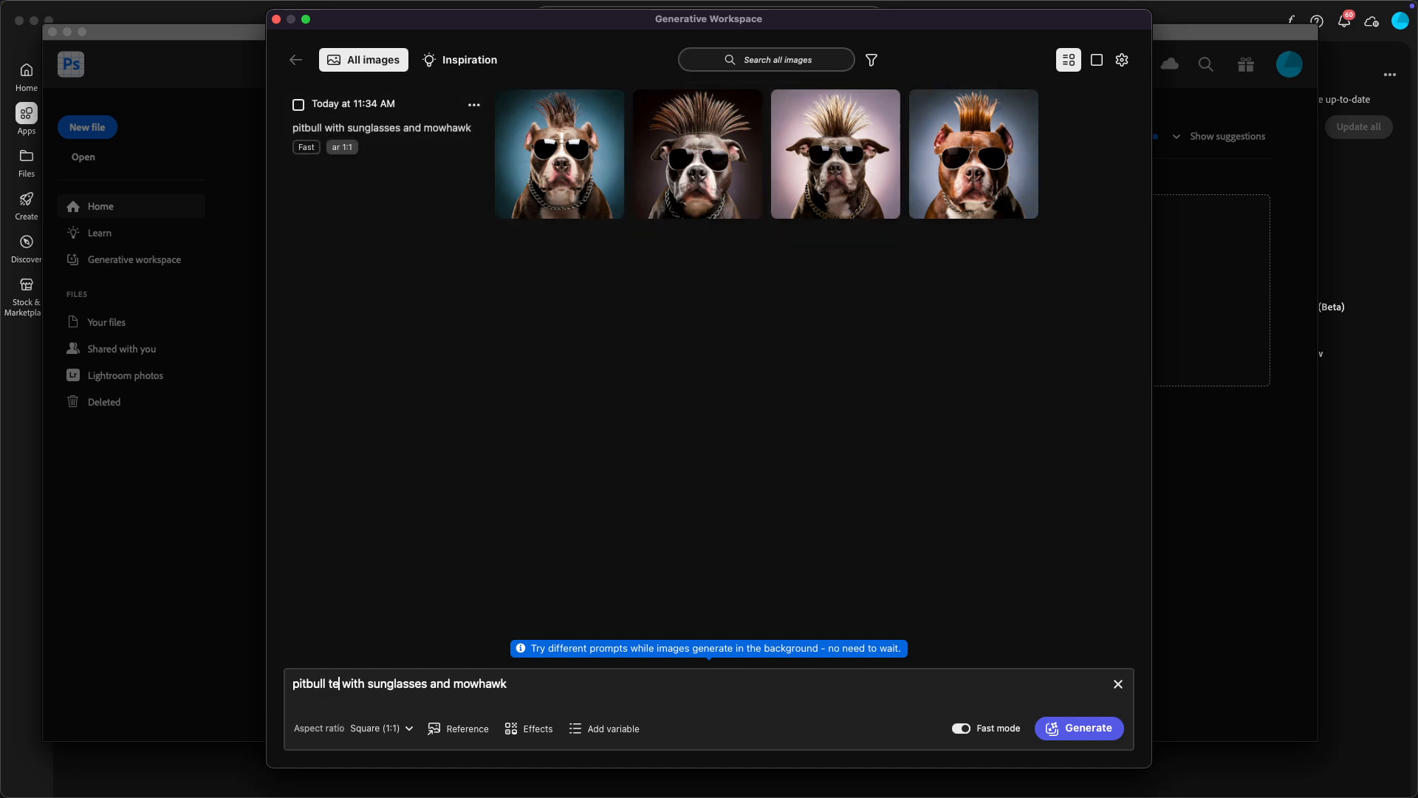
pyautogui.write('ier')
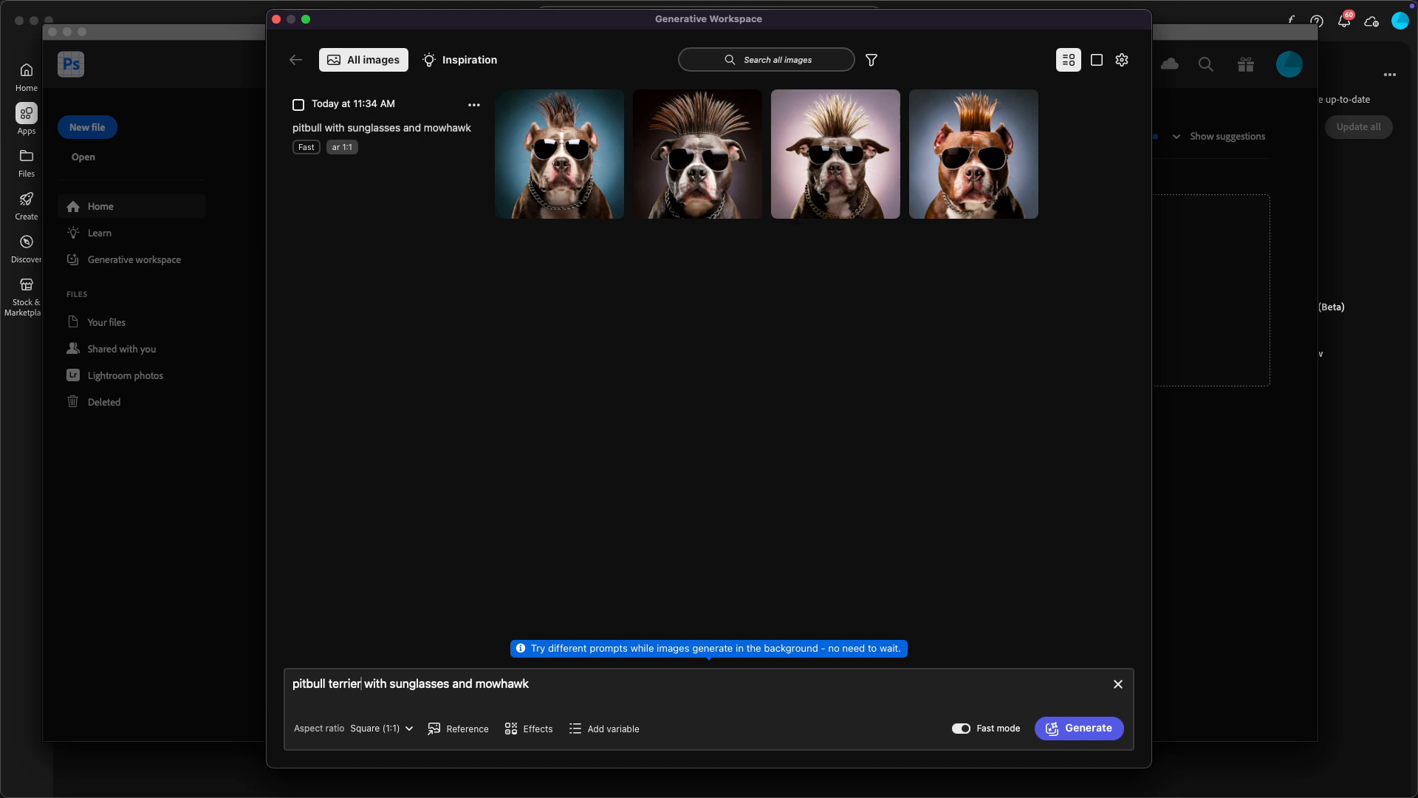
pyautogui.press('Return')
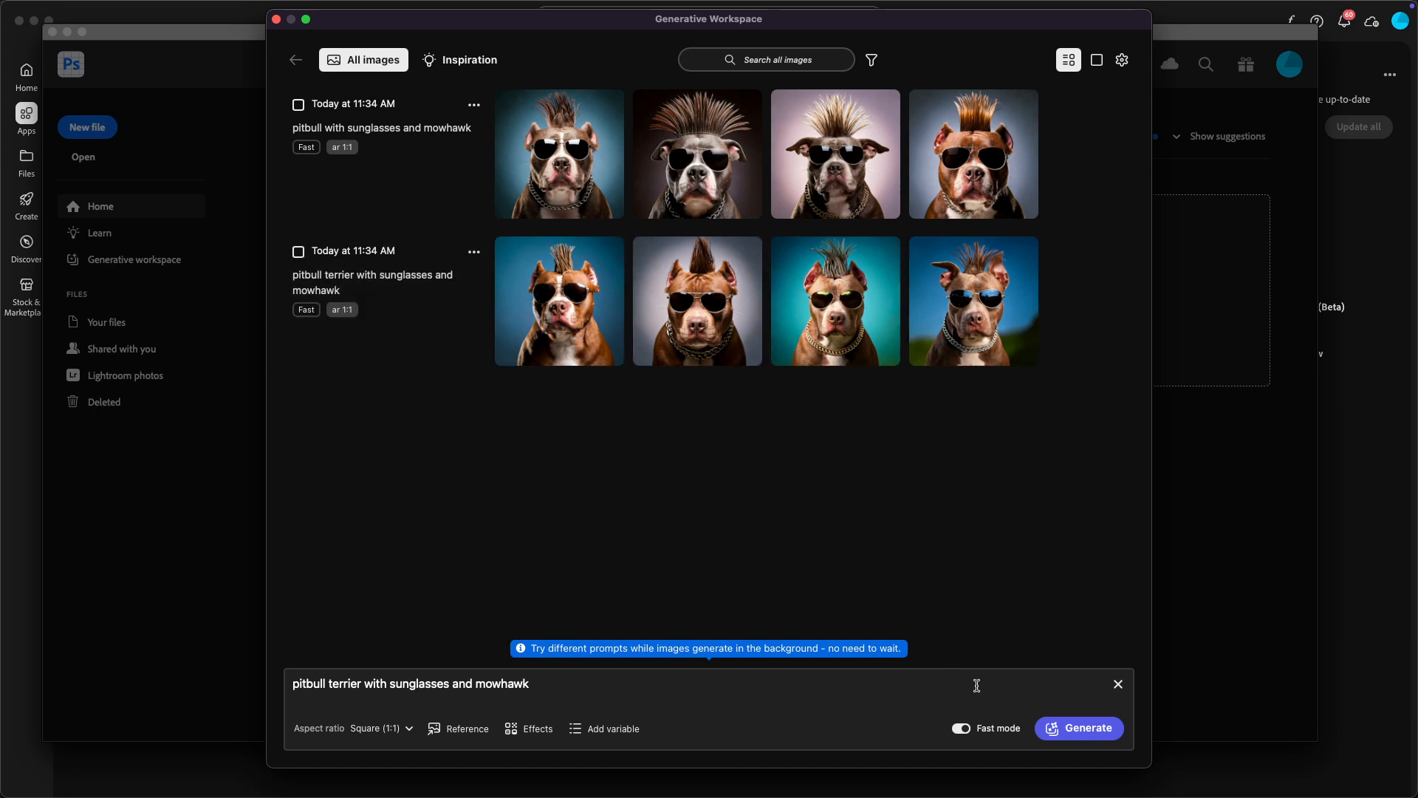
# Step: Look through the Inspiration gallery of sample images and their prompts
pyautogui.click(461, 60)
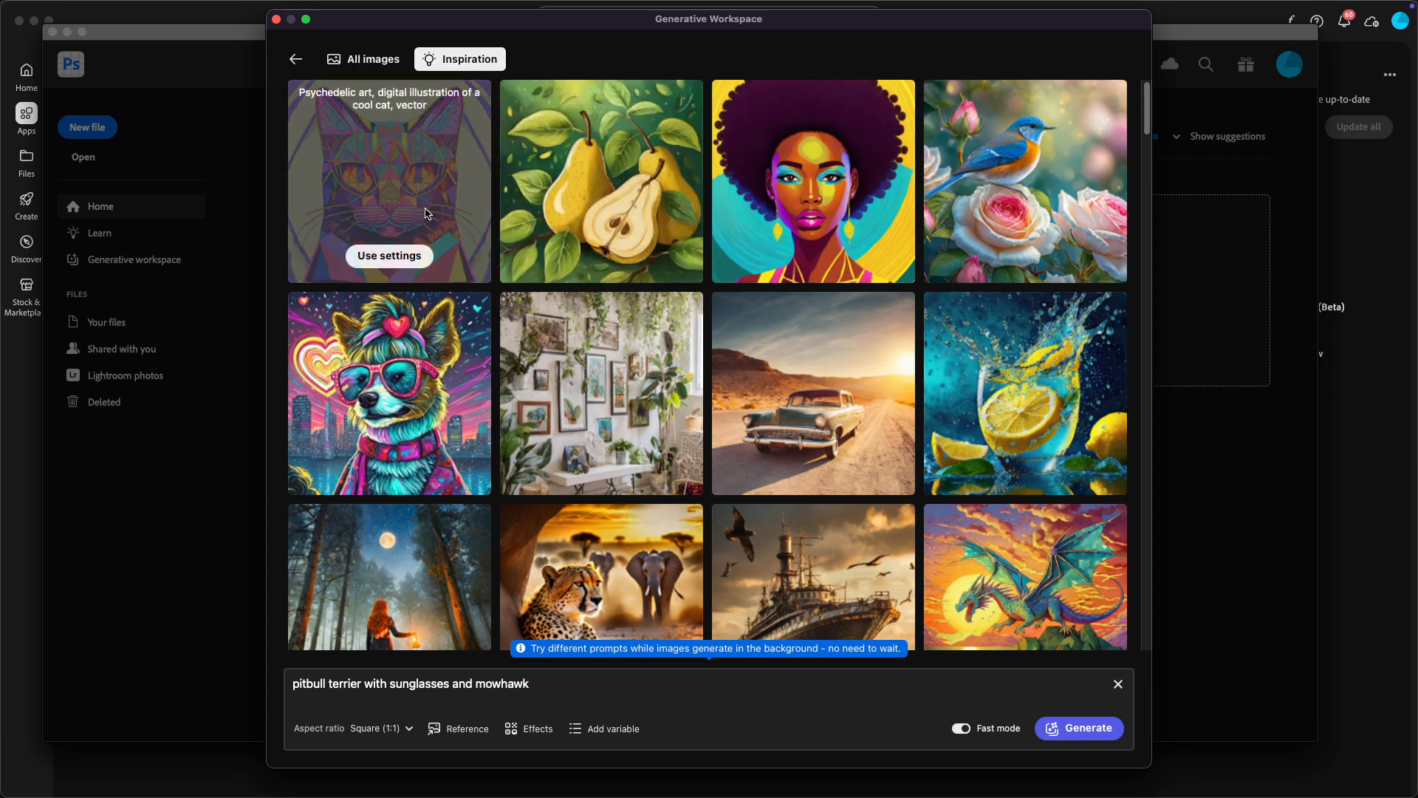
pyautogui.scroll(-8, 591, 347)
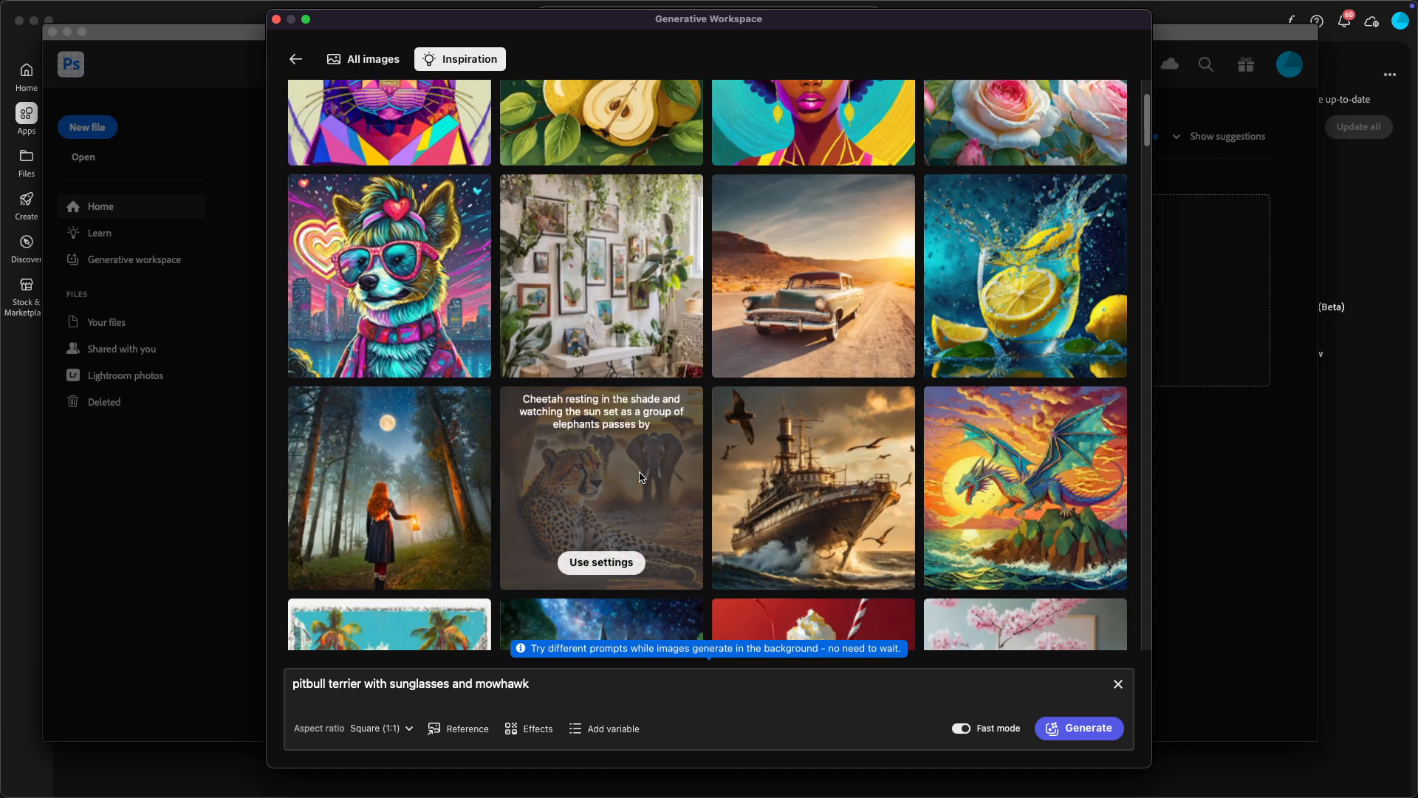
pyautogui.scroll(-10, 642, 477)
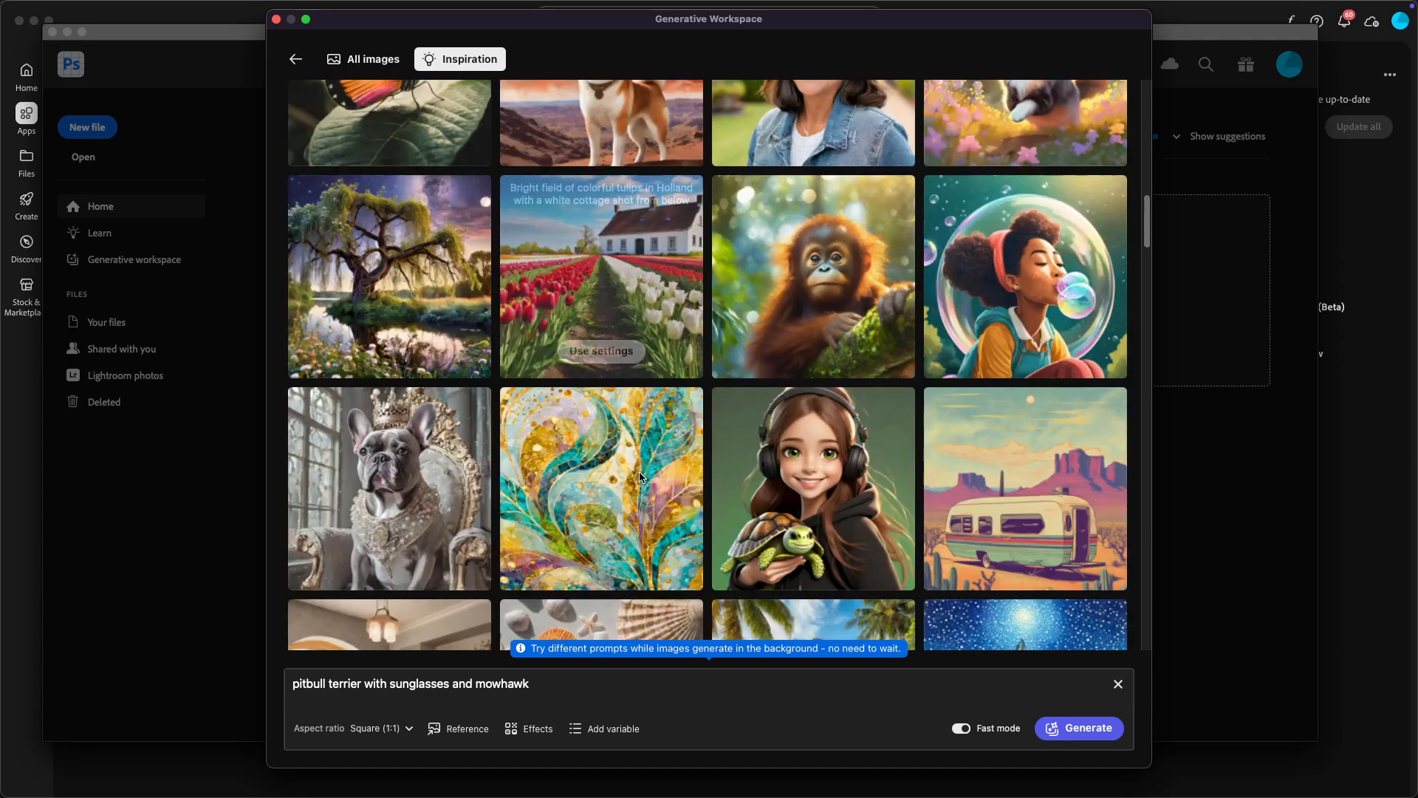
pyautogui.scroll(-15, 640, 476)
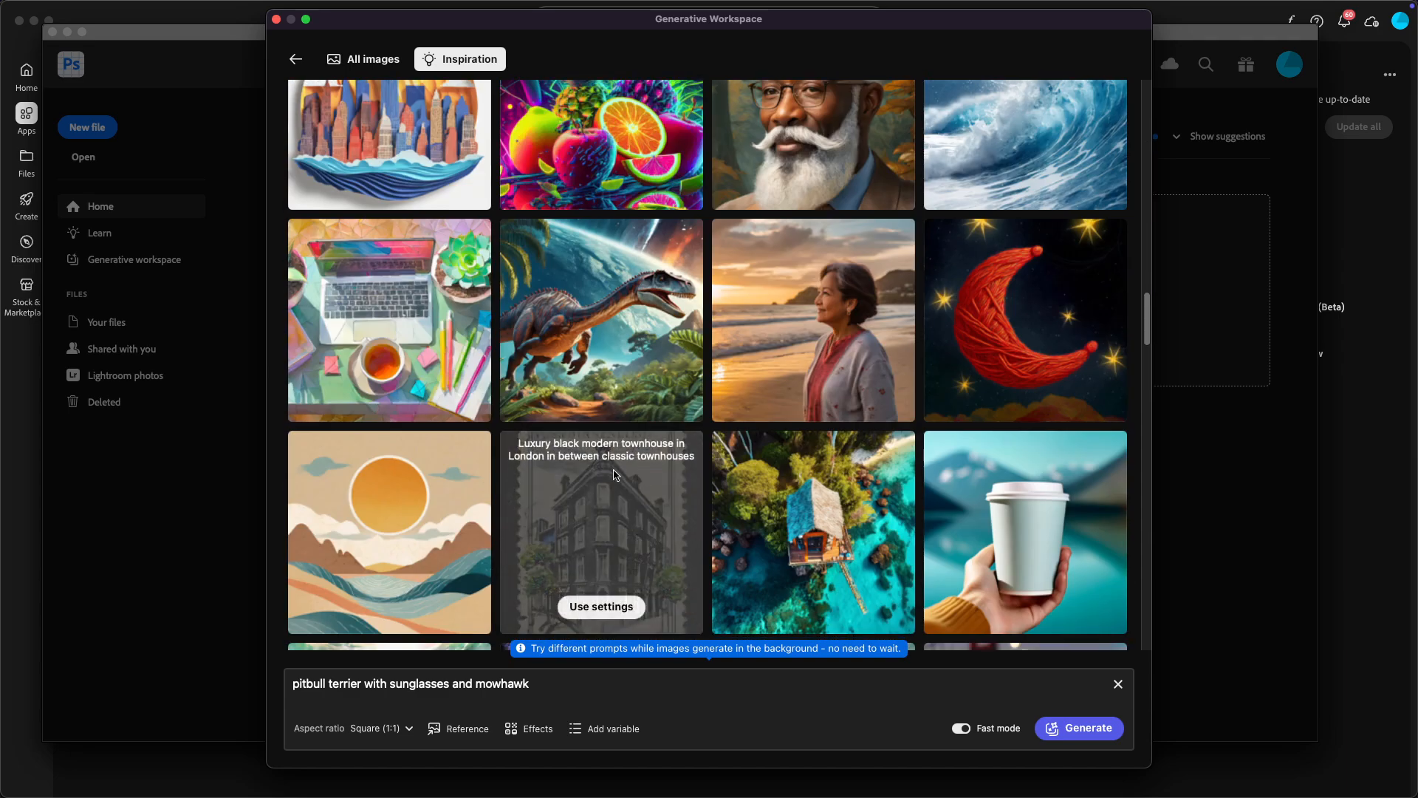
pyautogui.scroll(-1, 812, 310)
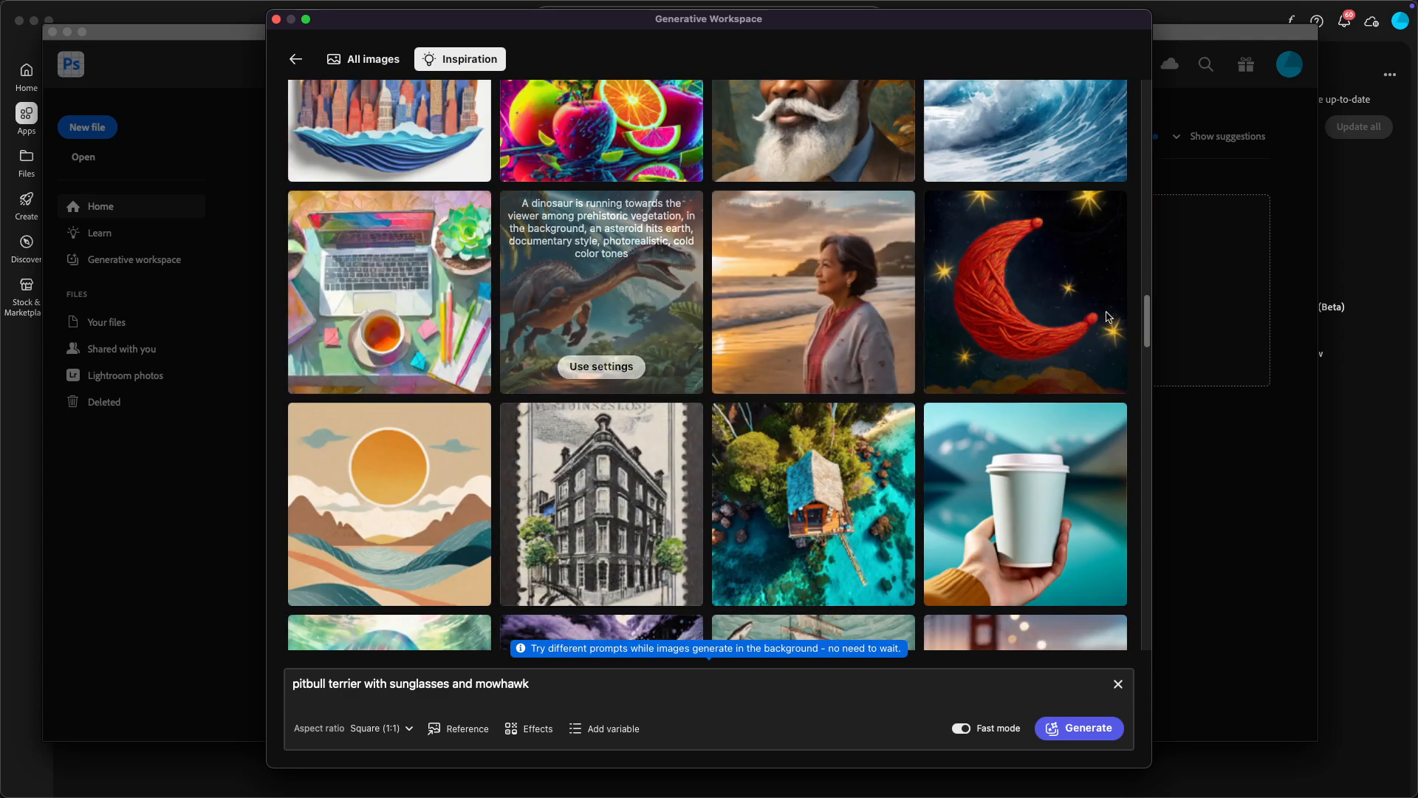
pyautogui.scroll(-10, 433, 319)
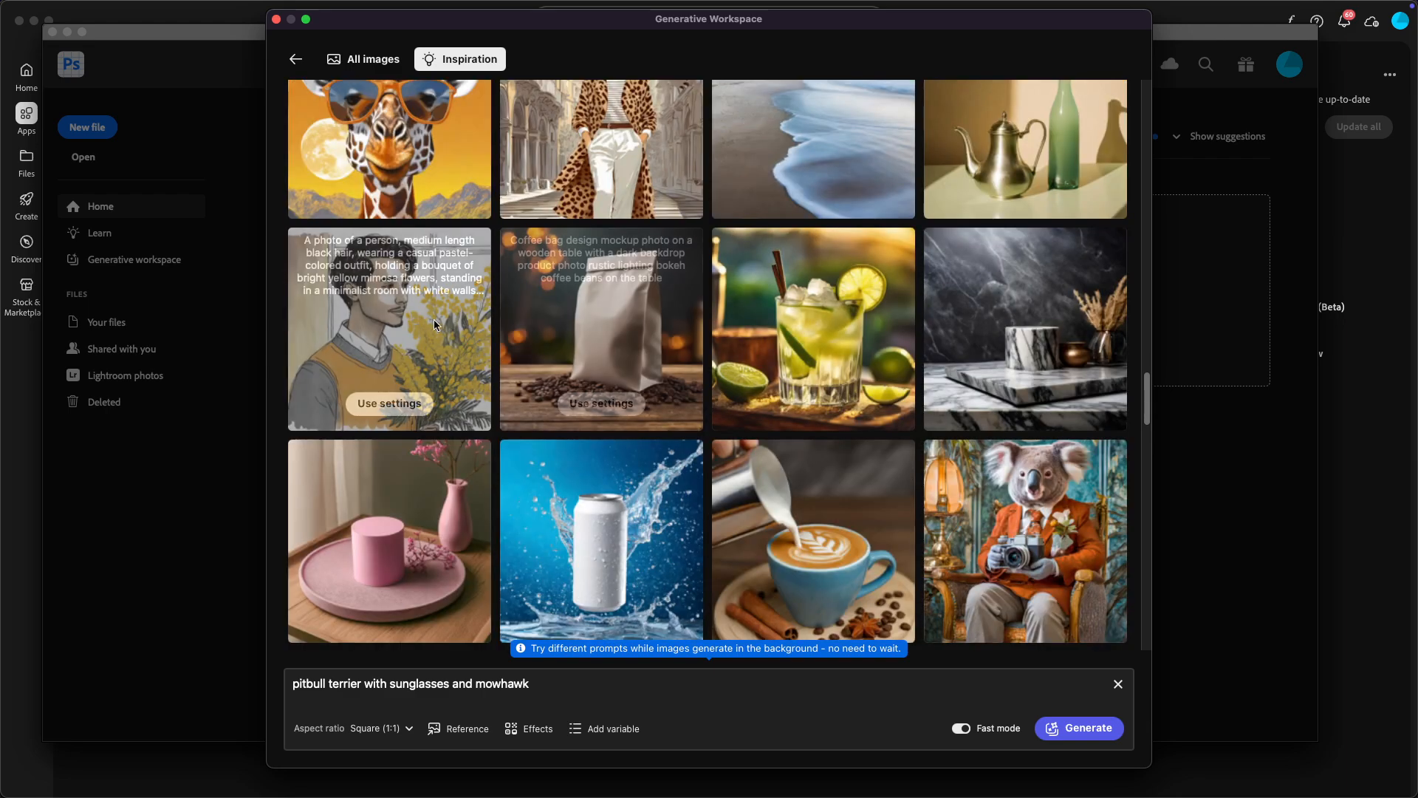
pyautogui.scroll(-9, 527, 333)
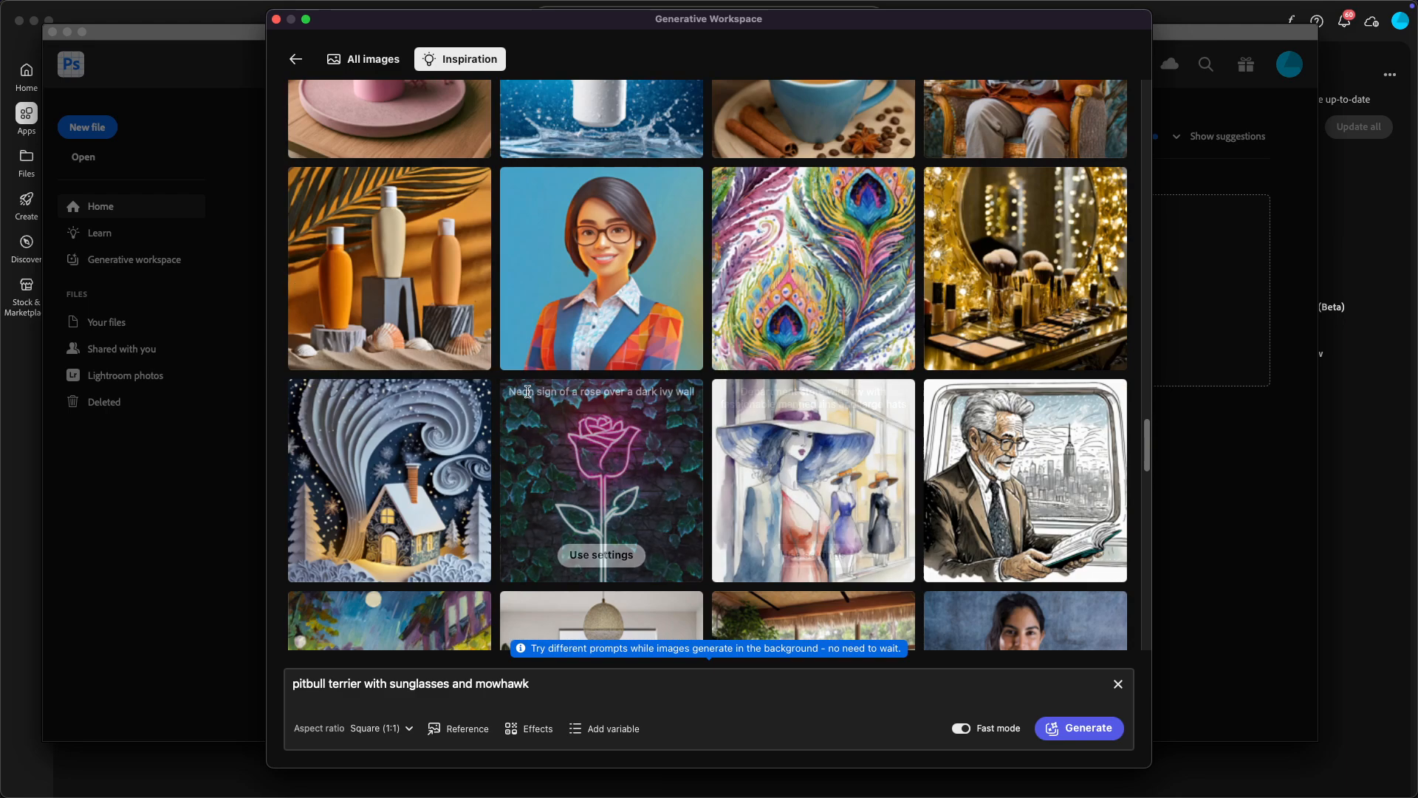
pyautogui.scroll(-5, 812, 391)
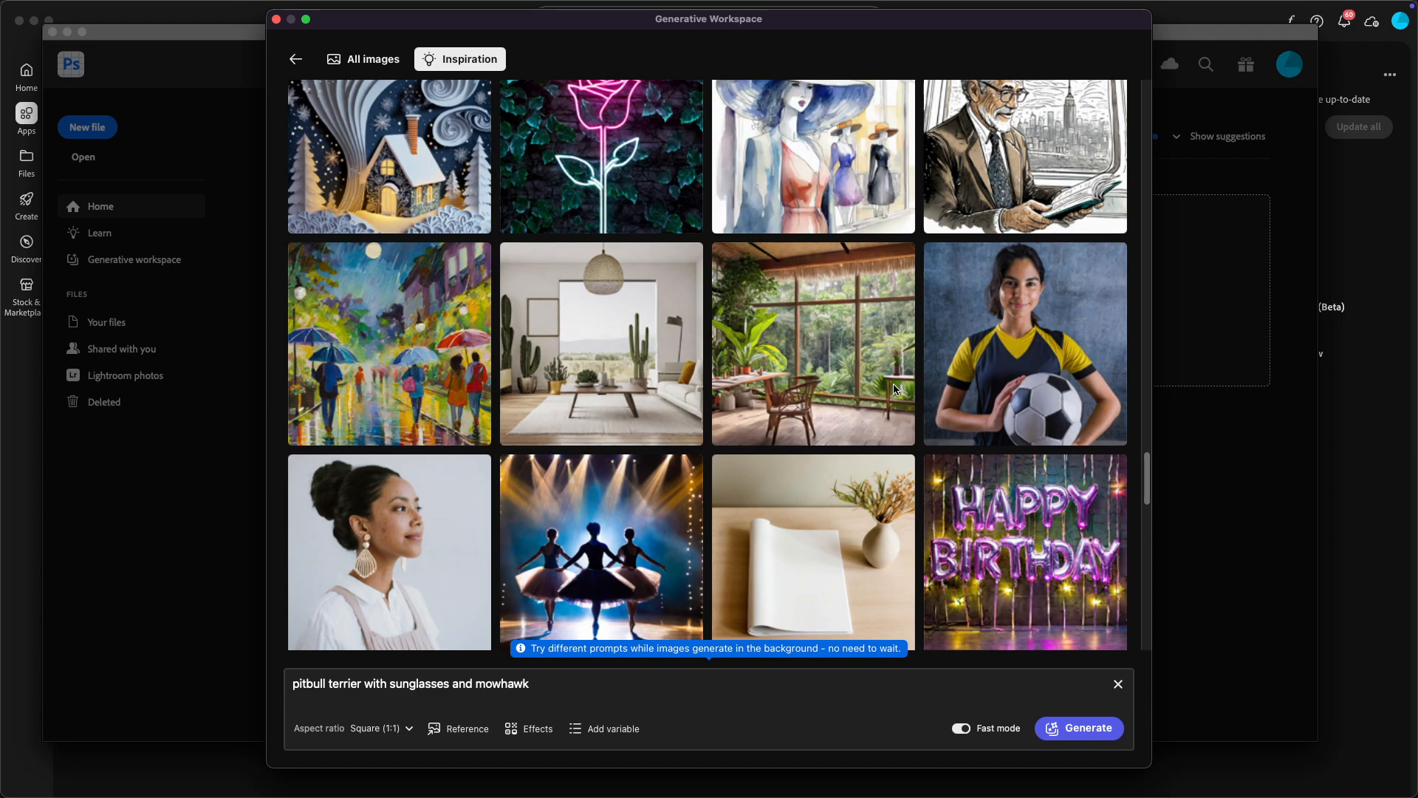
pyautogui.scroll(-8, 814, 397)
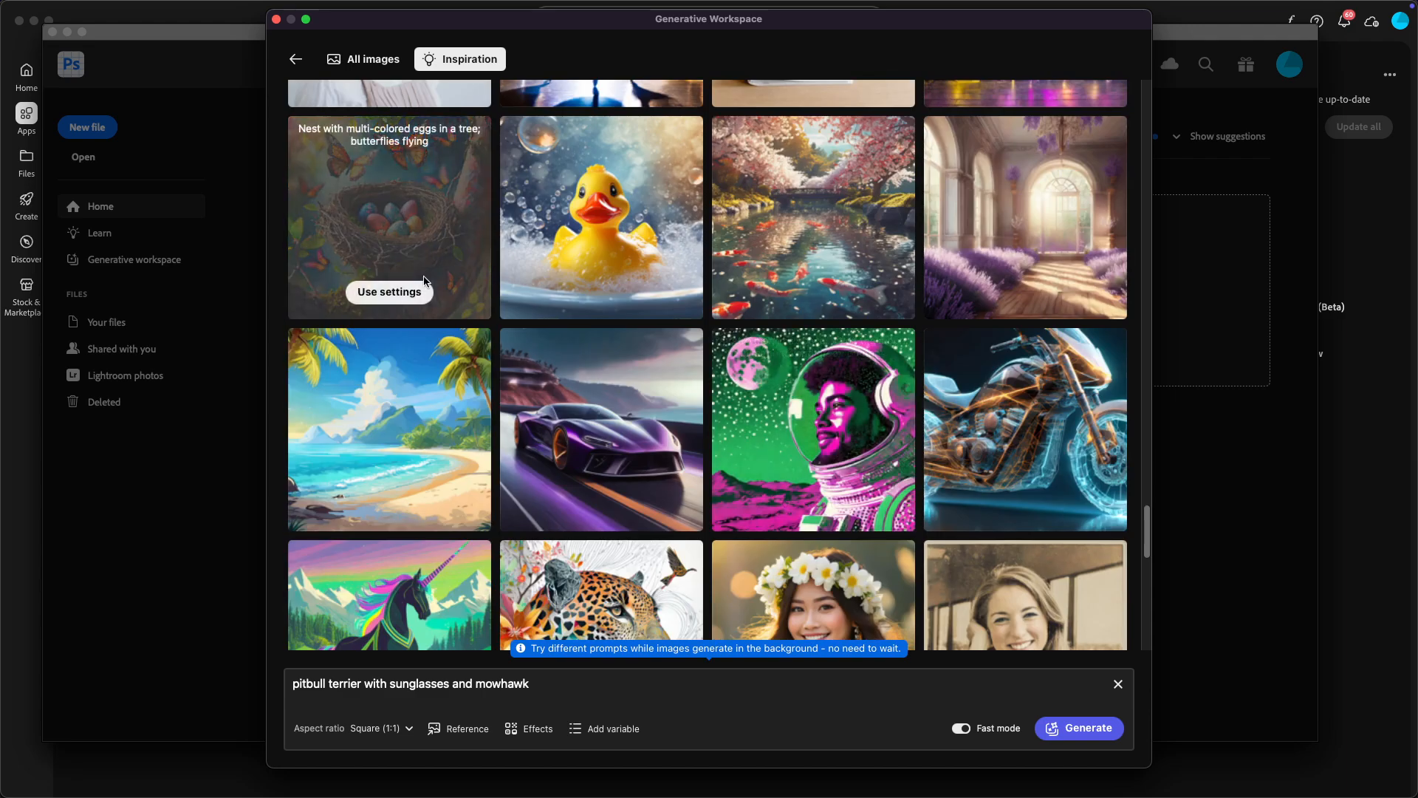
pyautogui.scroll(-5, 813, 222)
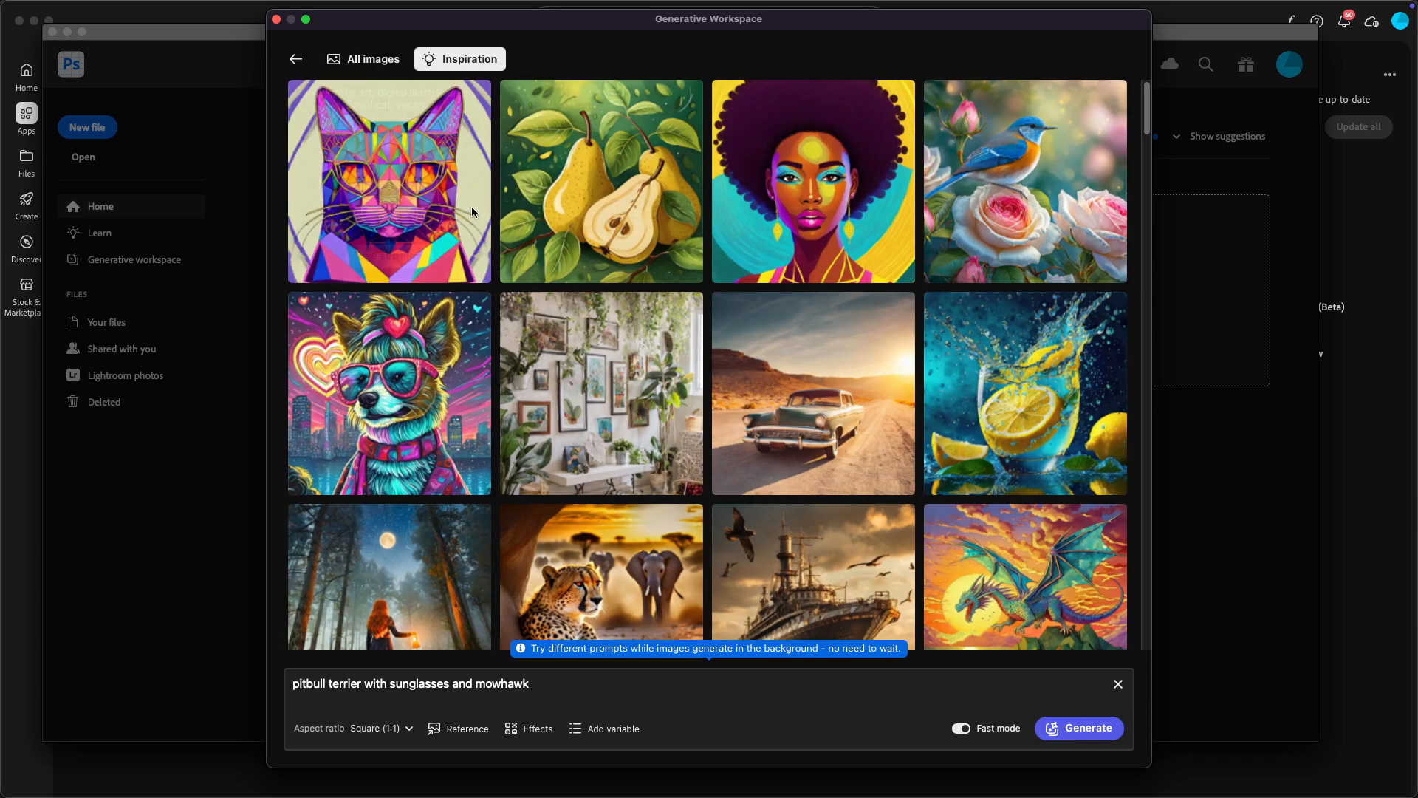
# Step: Use the settings of the neon dog inspiration image, insert "pitbull terrier" before "dog" in its prompt, and generate images
pyautogui.click(373, 255)
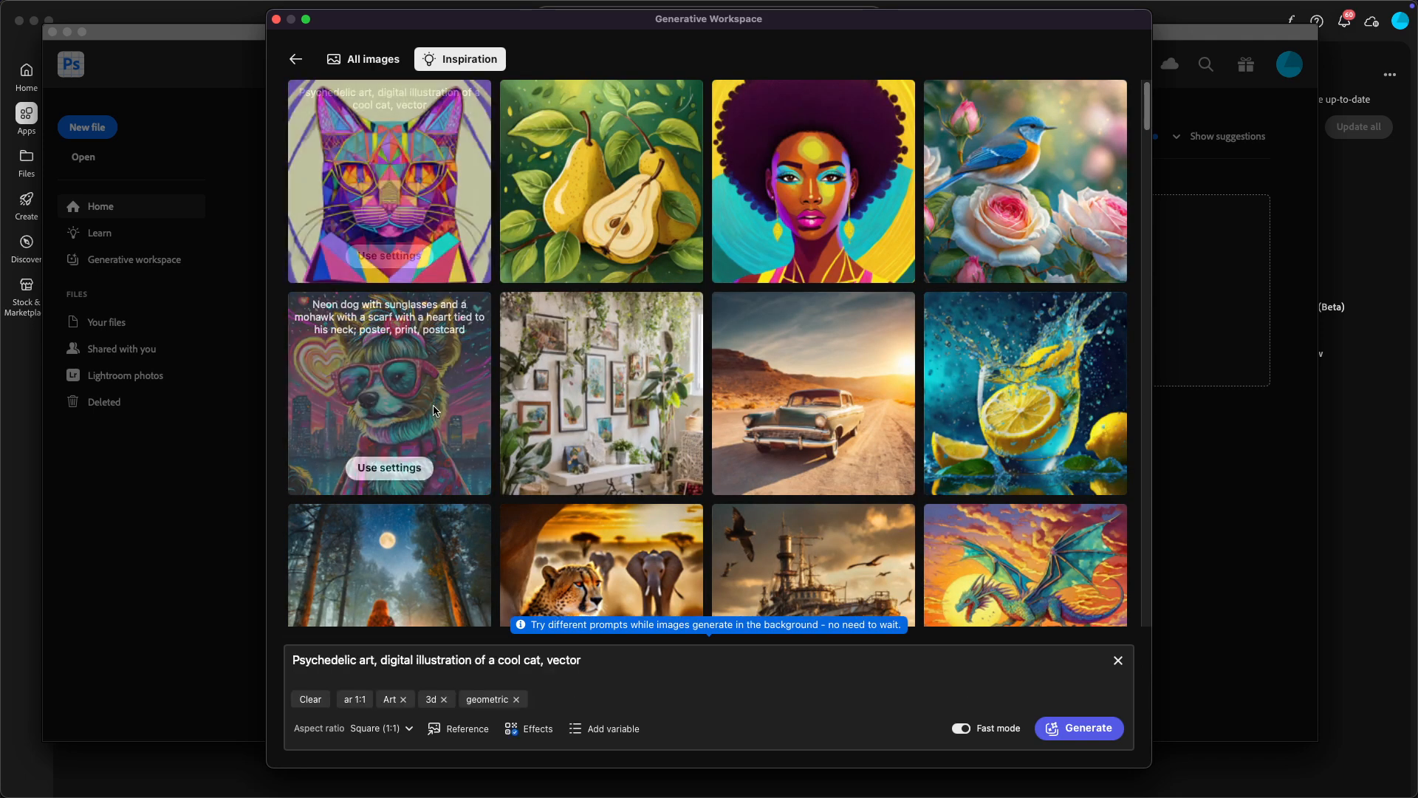
pyautogui.click(387, 468)
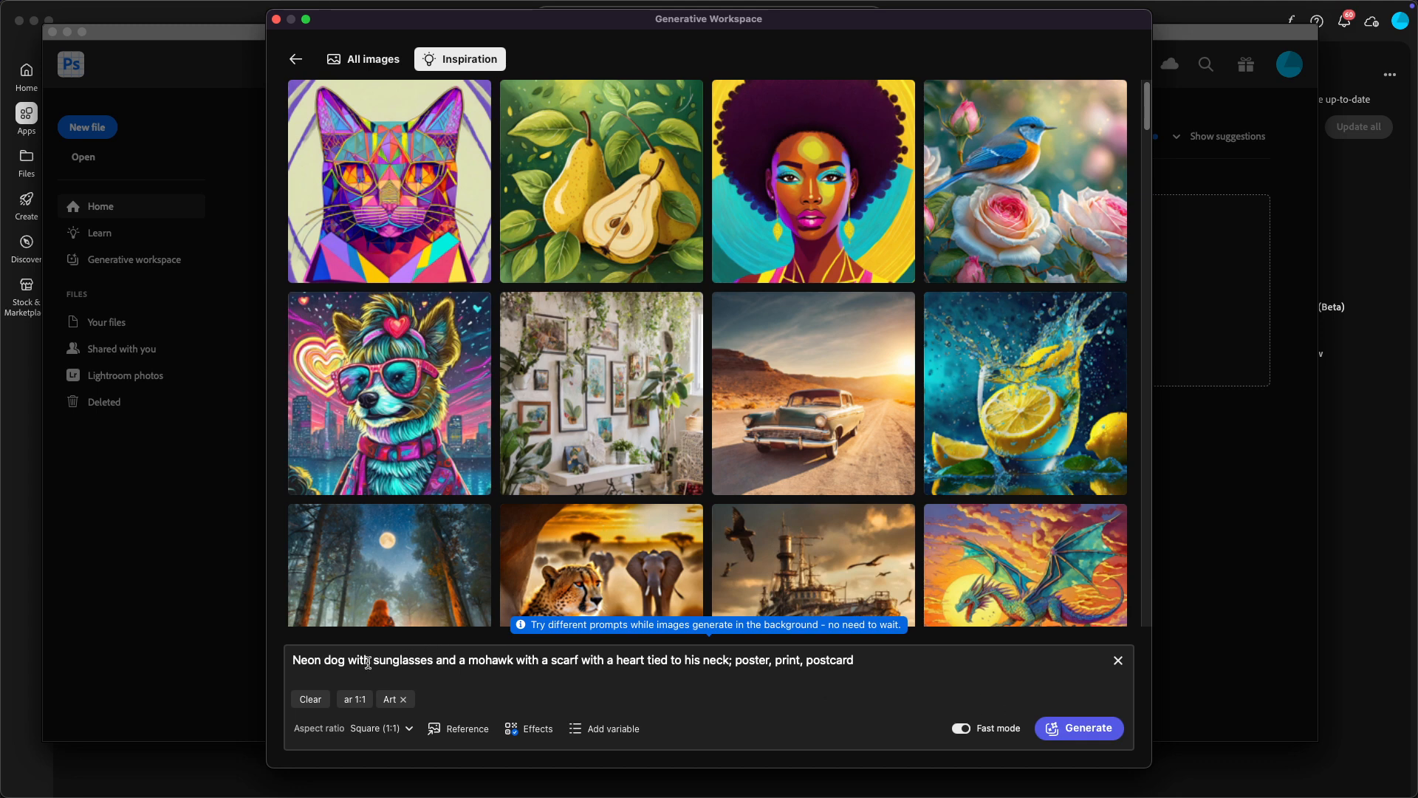
pyautogui.click(324, 661)
pyautogui.write('pitbull ')
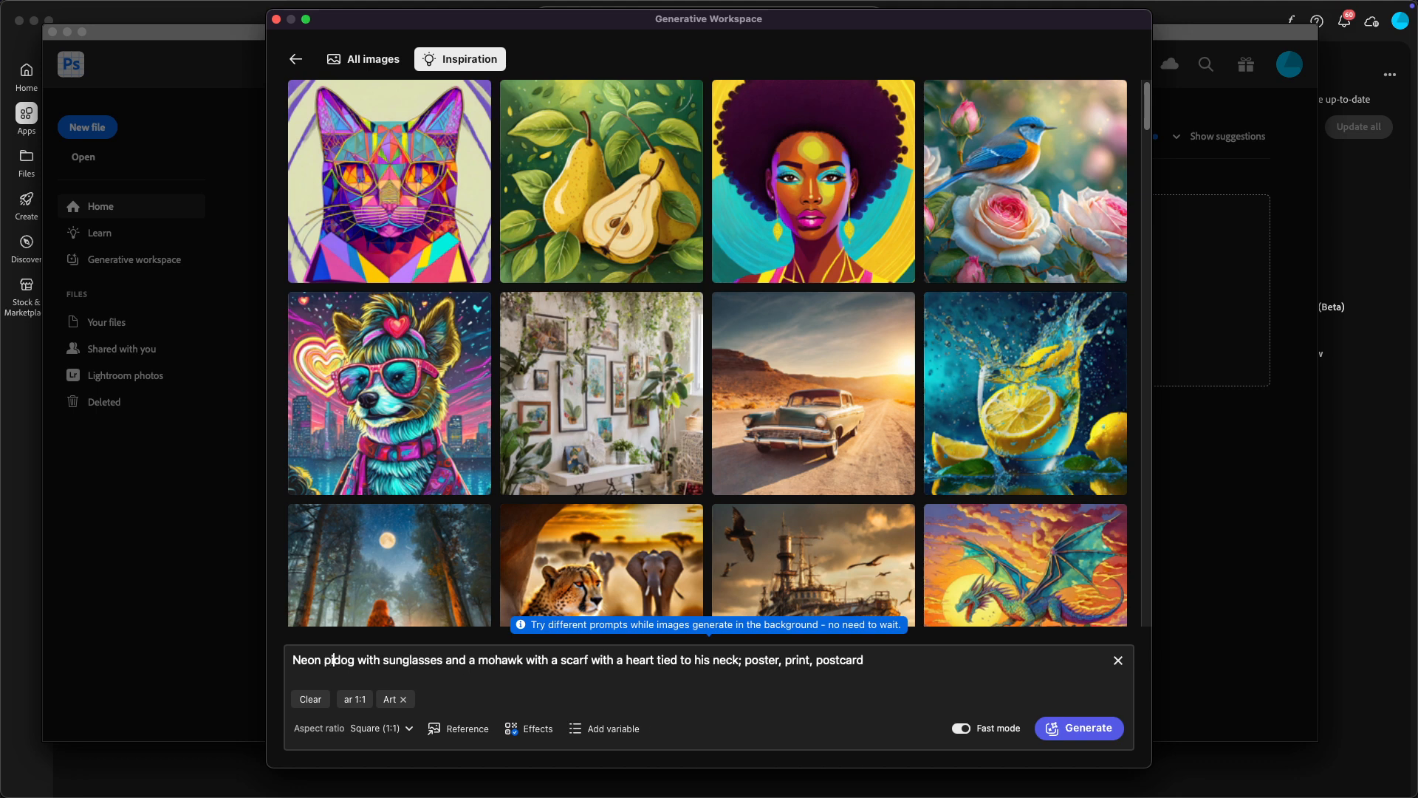
pyautogui.write('terrier')
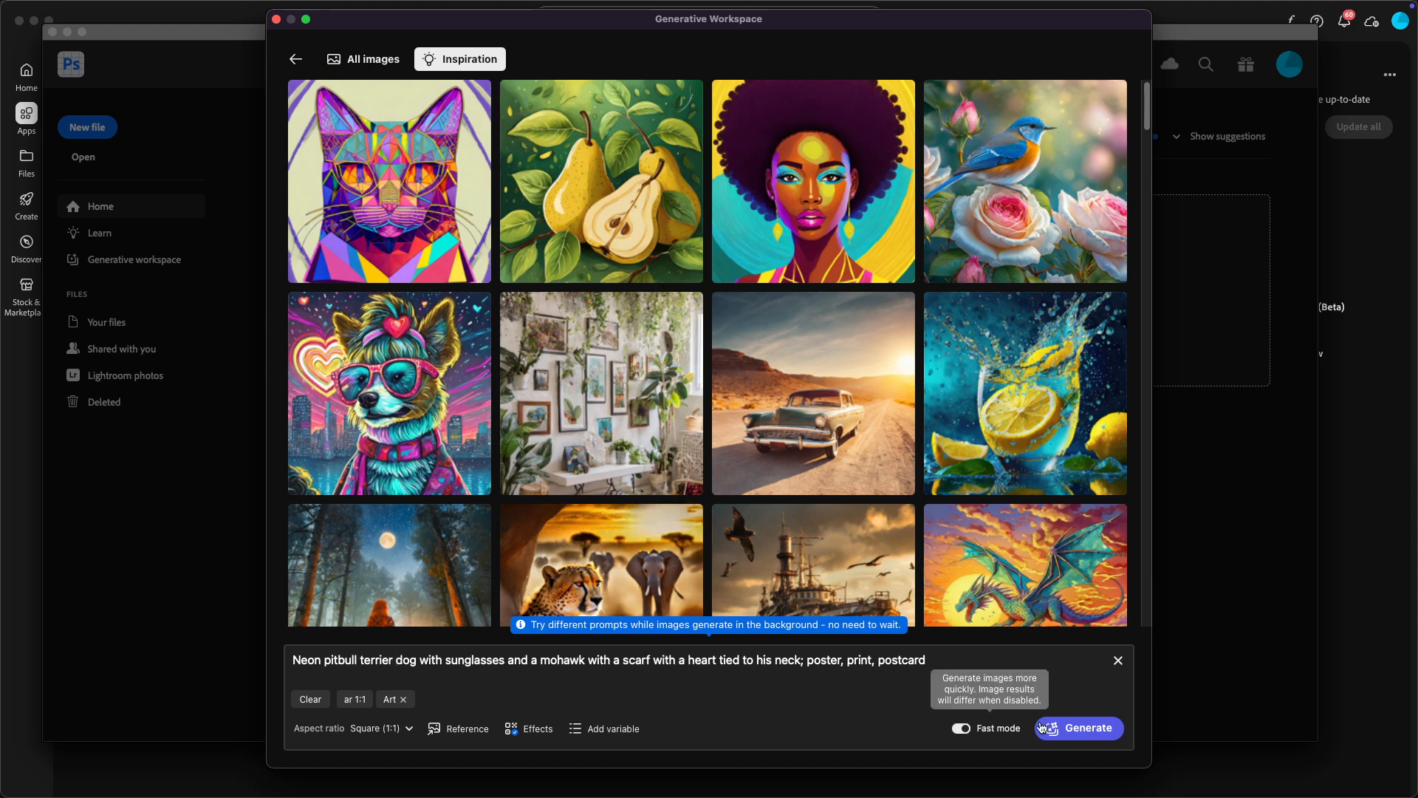
pyautogui.click(1108, 734)
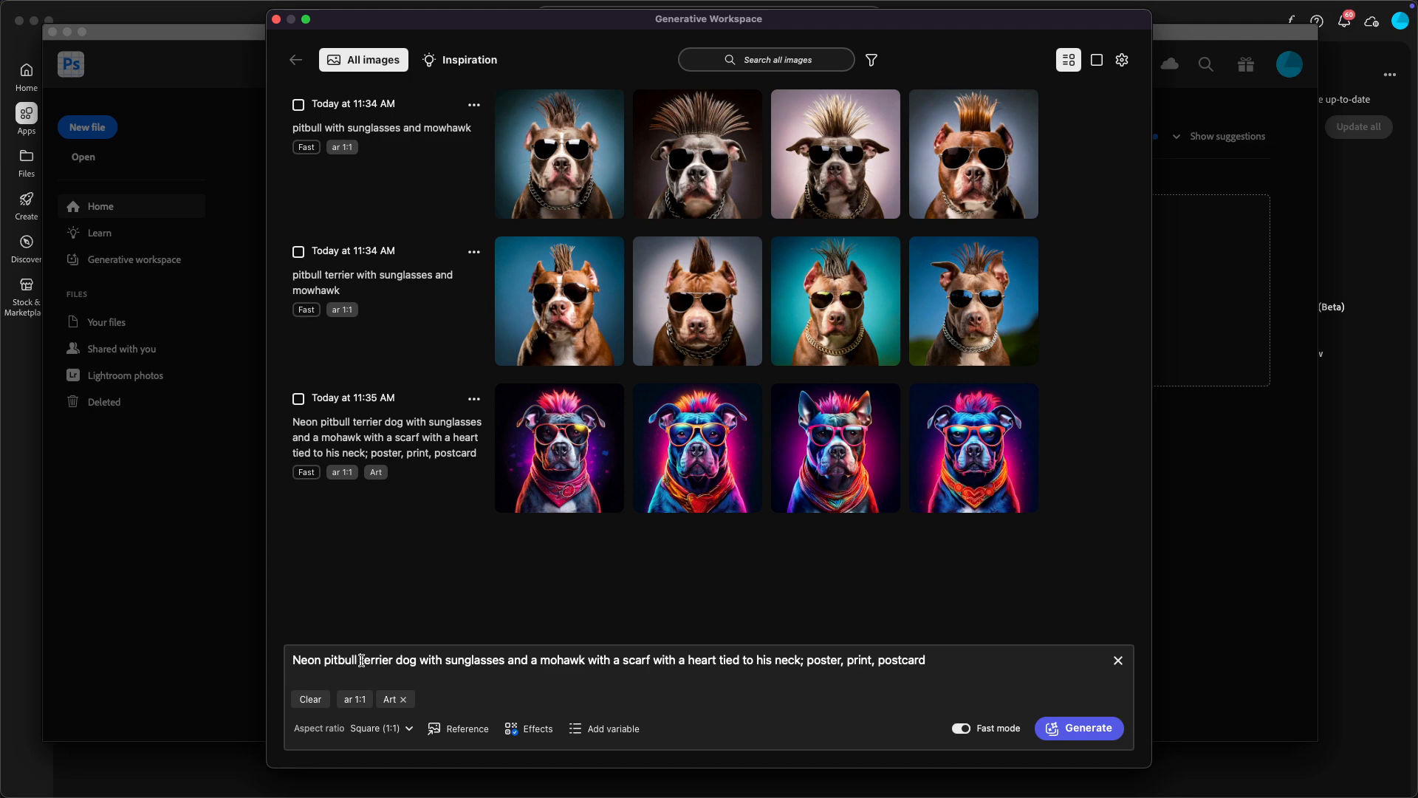
# Step: Remove "pitbull" from the neon dog prompt and generate another set of images
pyautogui.moveTo(361, 660); pyautogui.dragTo(327, 662)
pyautogui.press('BackSpace')
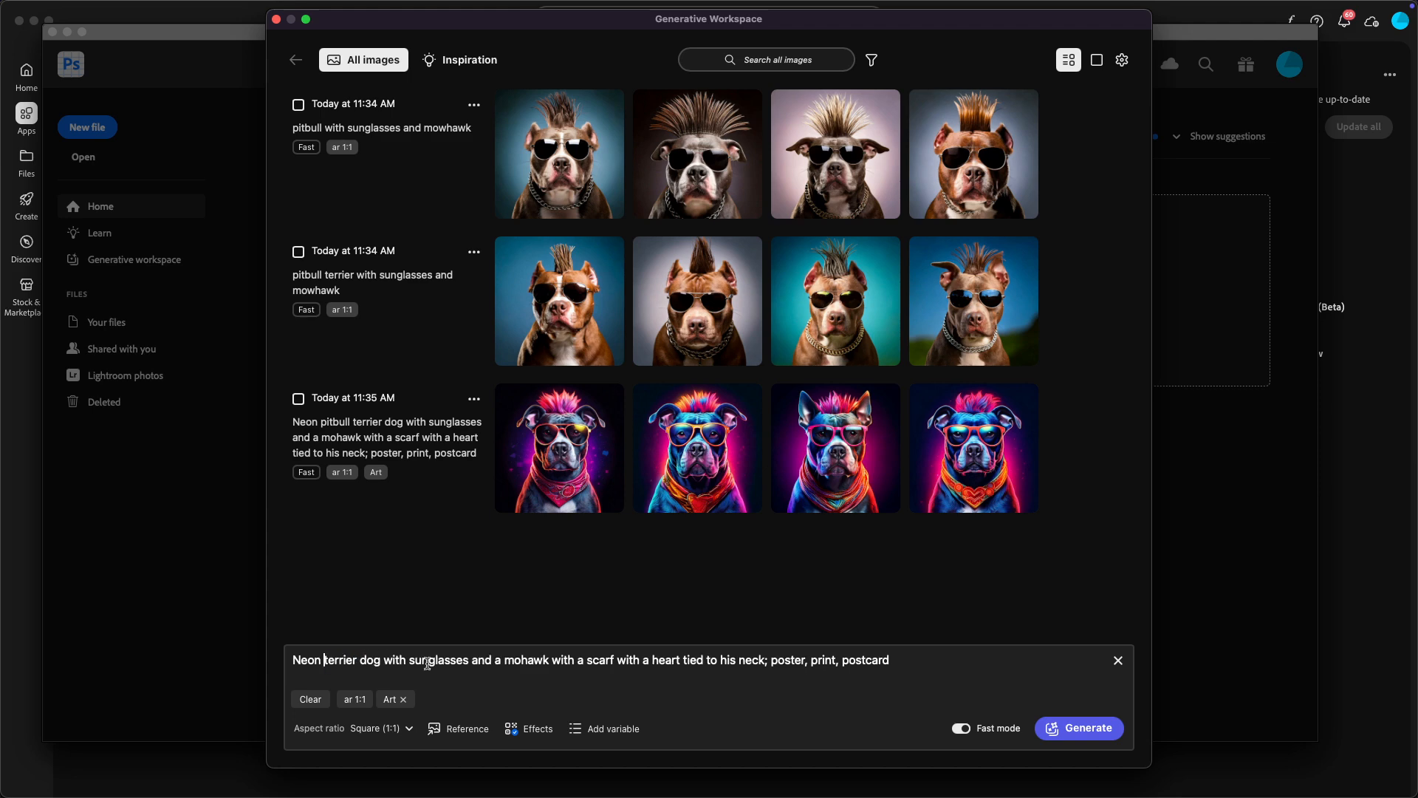
pyautogui.click(1092, 732)
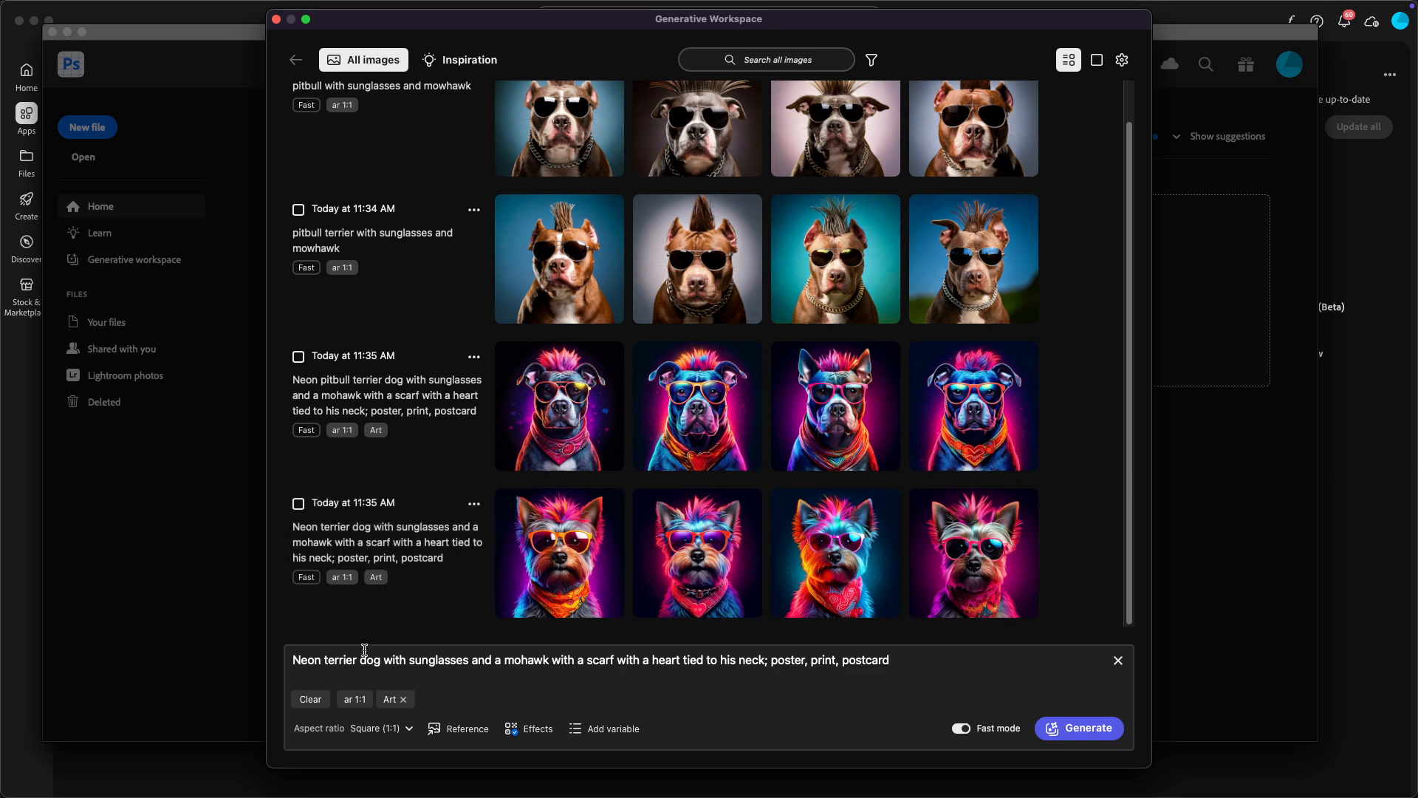
# Step: Change the breed in the neon dog prompt to "pitbull terrier mix" and generate a new set of images
pyautogui.click(324, 661)
pyautogui.write('pitbull terrier')
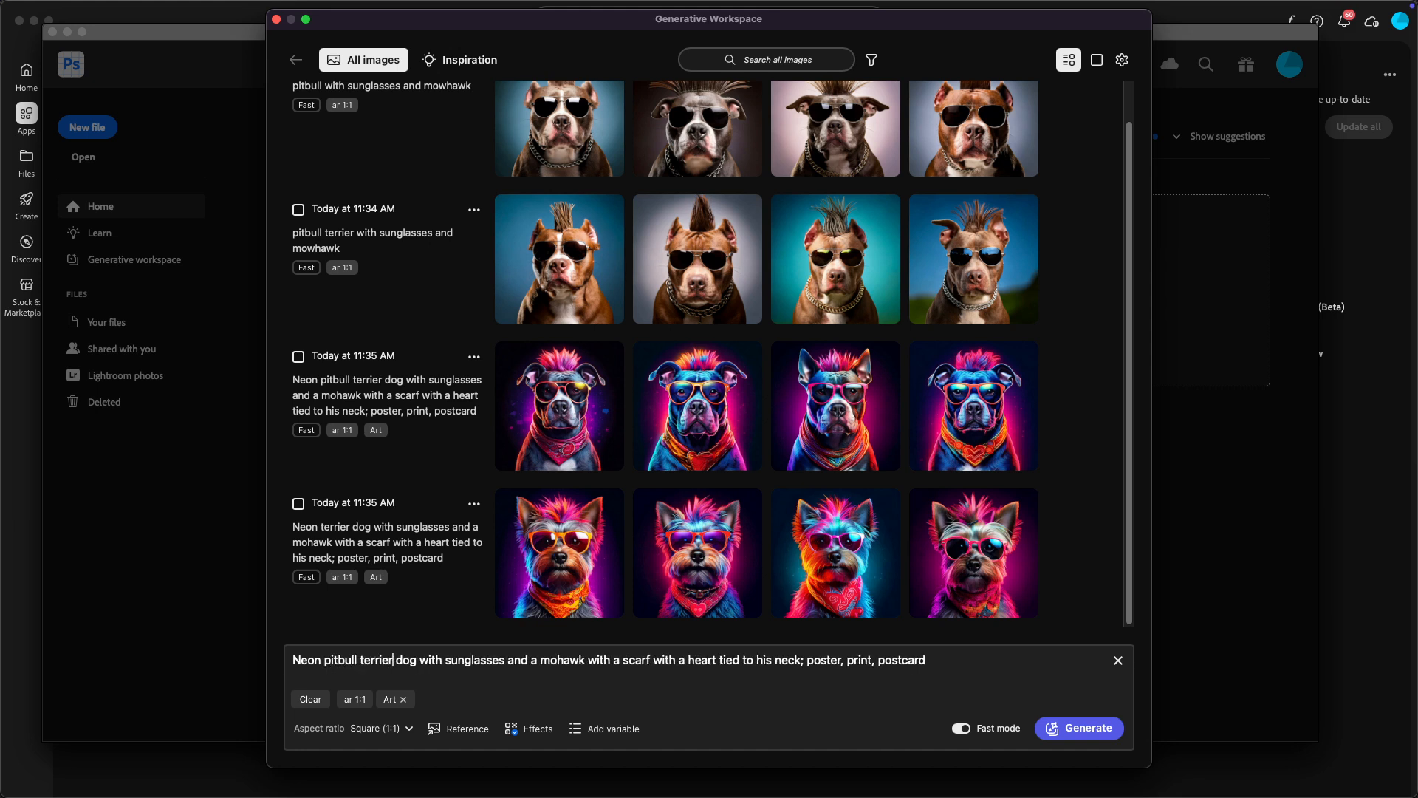
pyautogui.write(' mix')
pyautogui.press('Return')
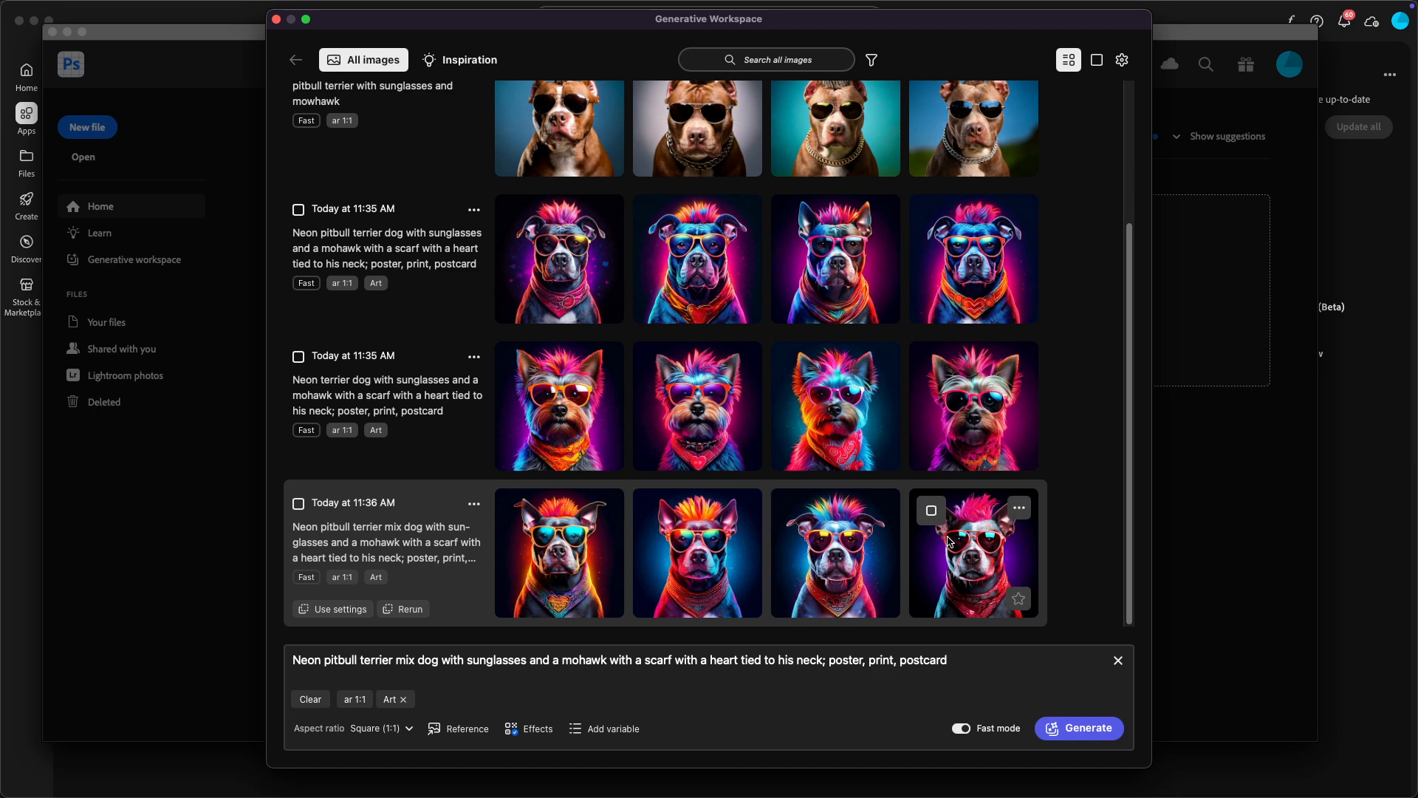
# Step: Open the fourth pitbull terrier mix image as a Photoshop document, and close that document without saving
pyautogui.click(963, 556)
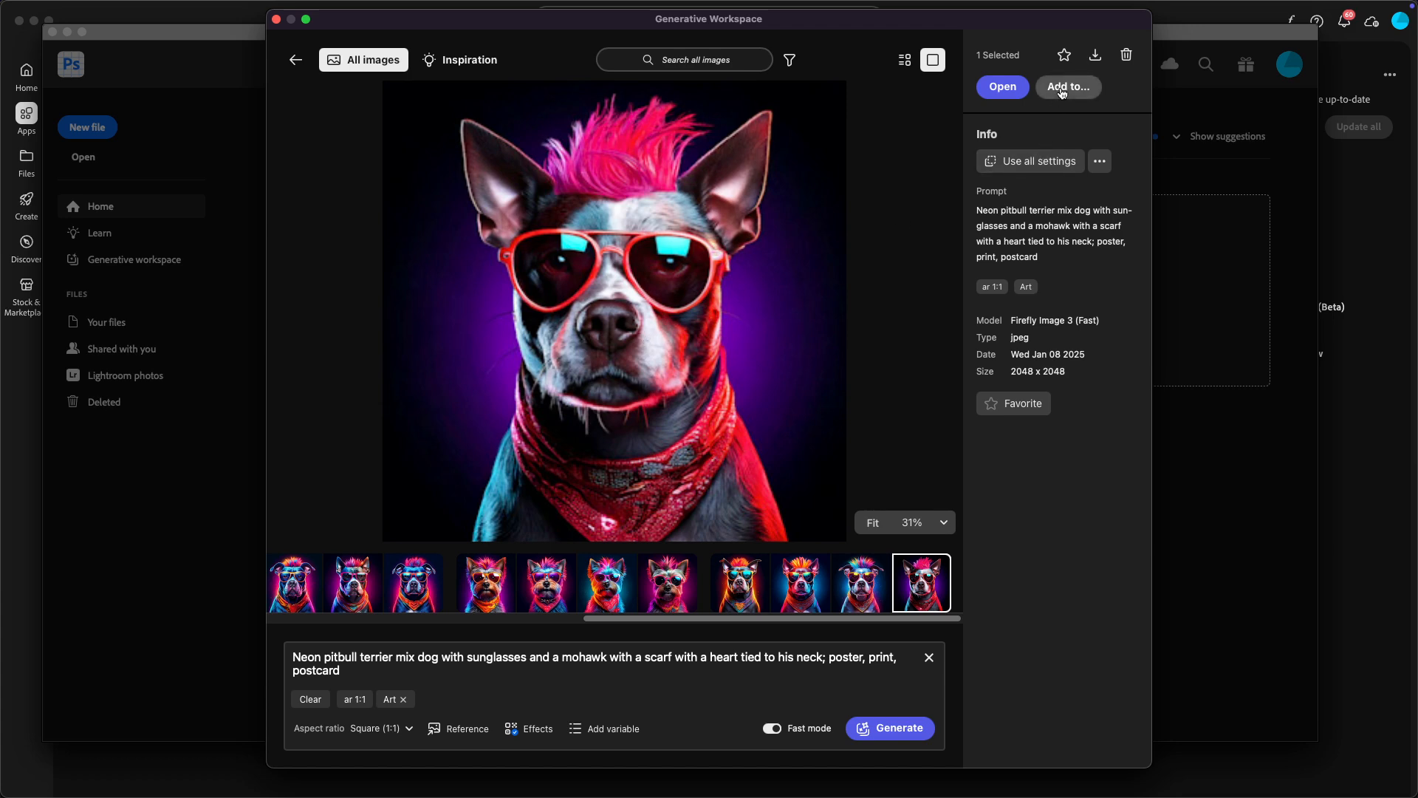
pyautogui.click(1013, 88)
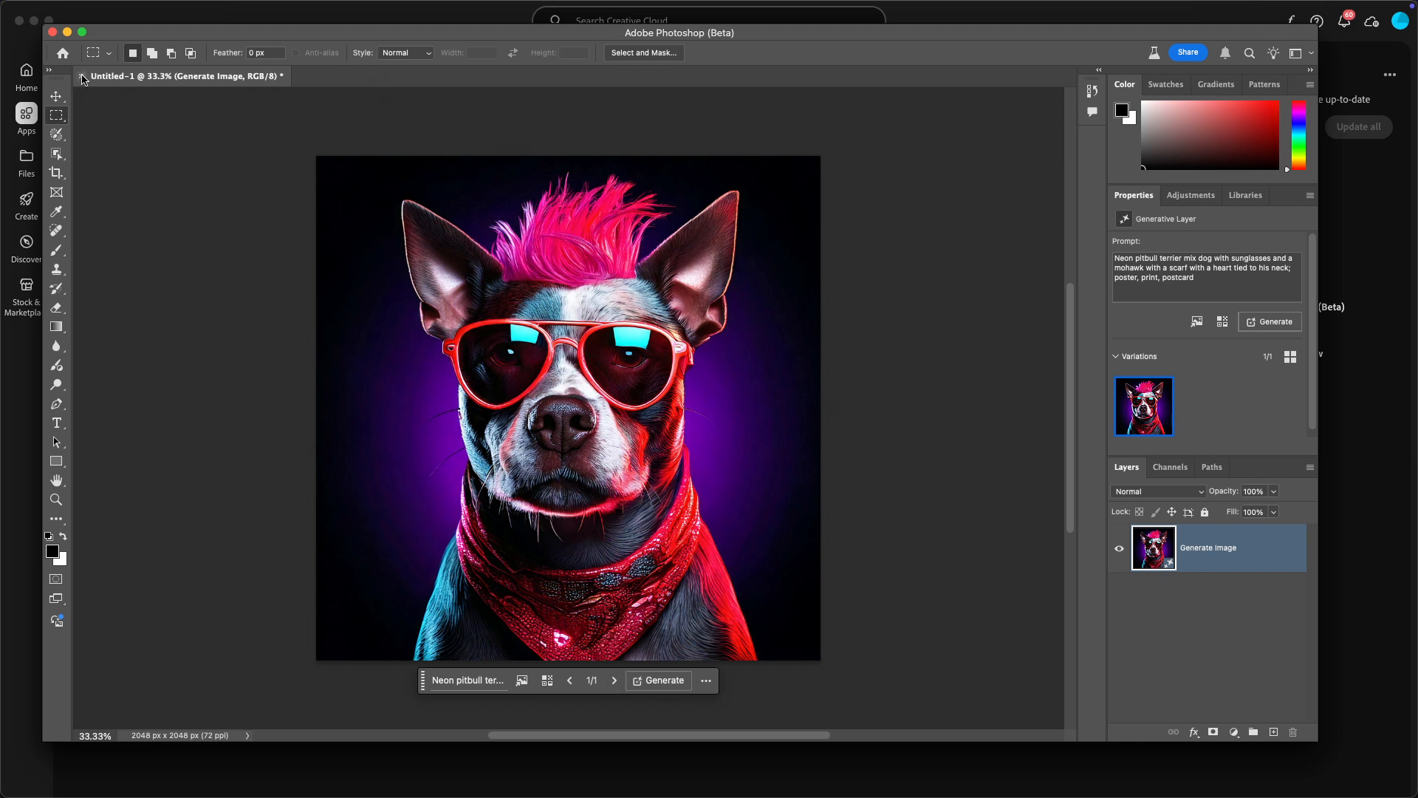
pyautogui.click(80, 76)
pyautogui.click(702, 313)
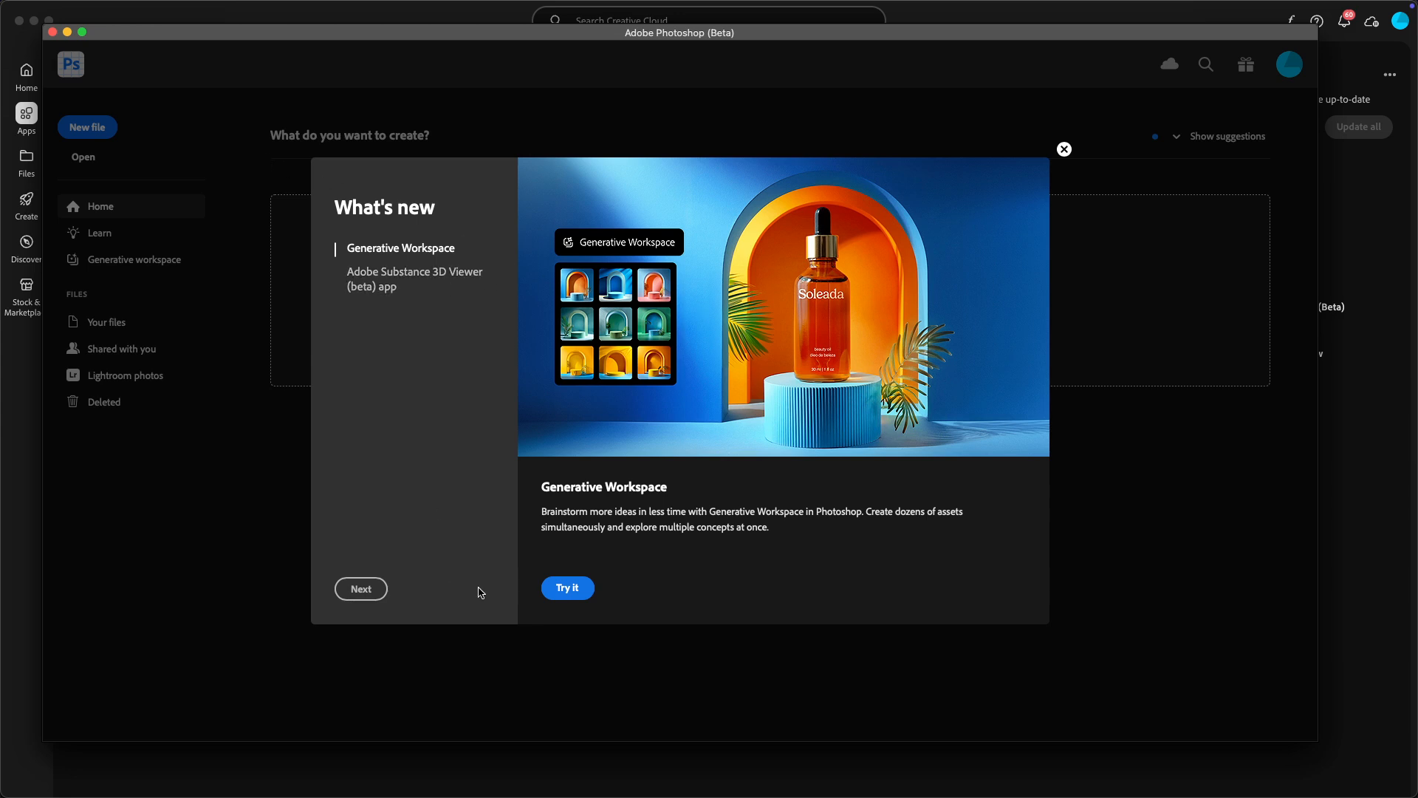
# Step: Dismiss the What's new dialog, reopen the Generative Workspace, and look through the previously generated dog images in the thumbnail strip
pyautogui.click(1063, 149)
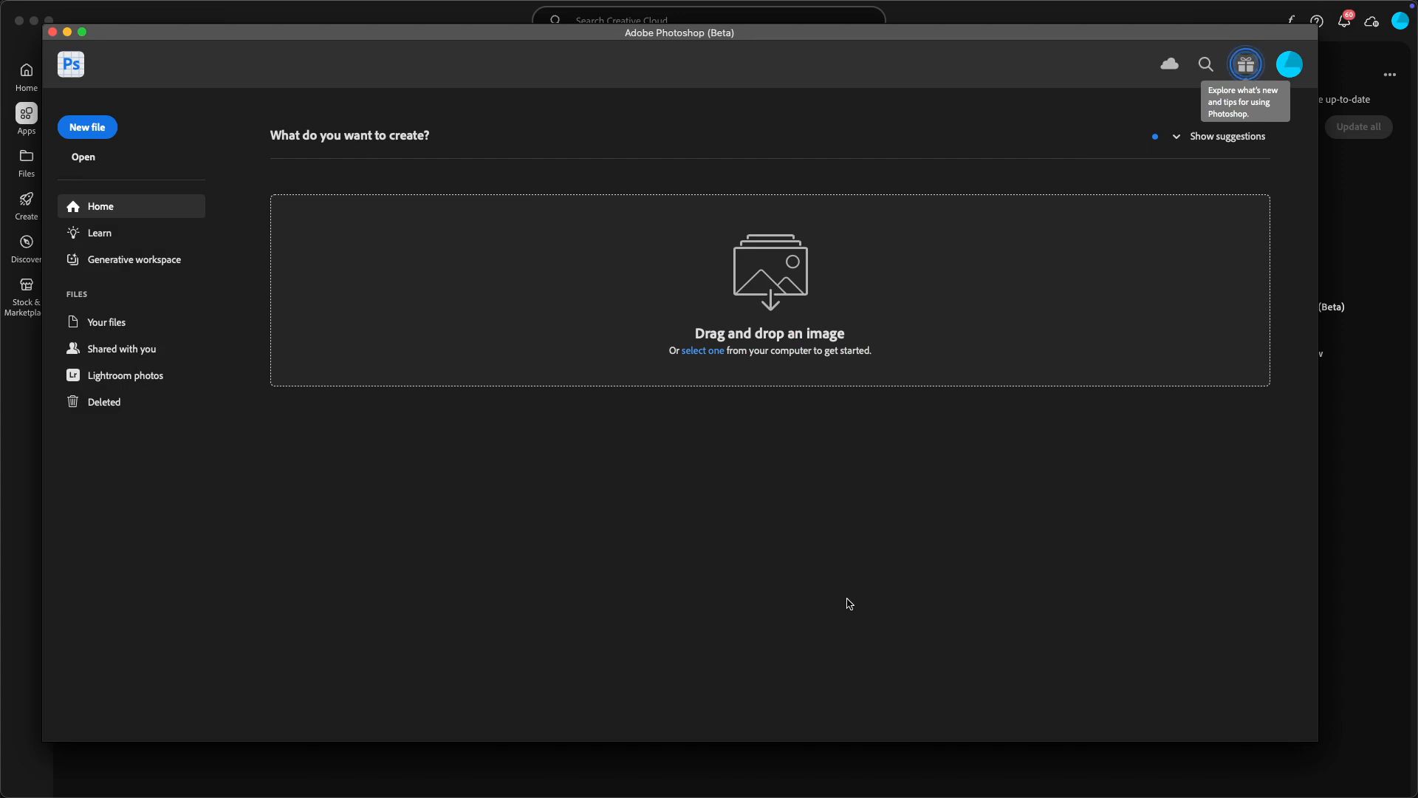
pyautogui.click(103, 260)
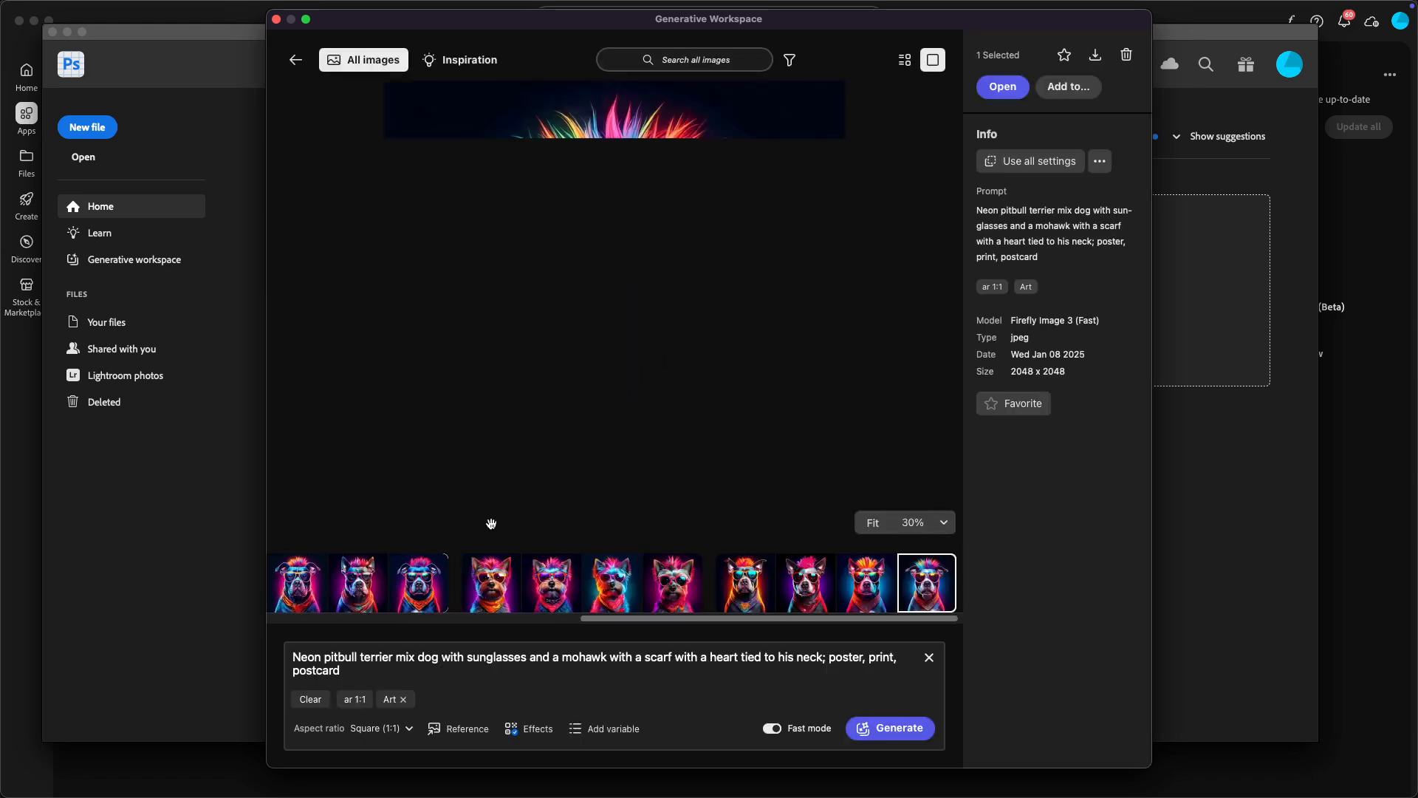
pyautogui.scroll(-5, 431, 409)
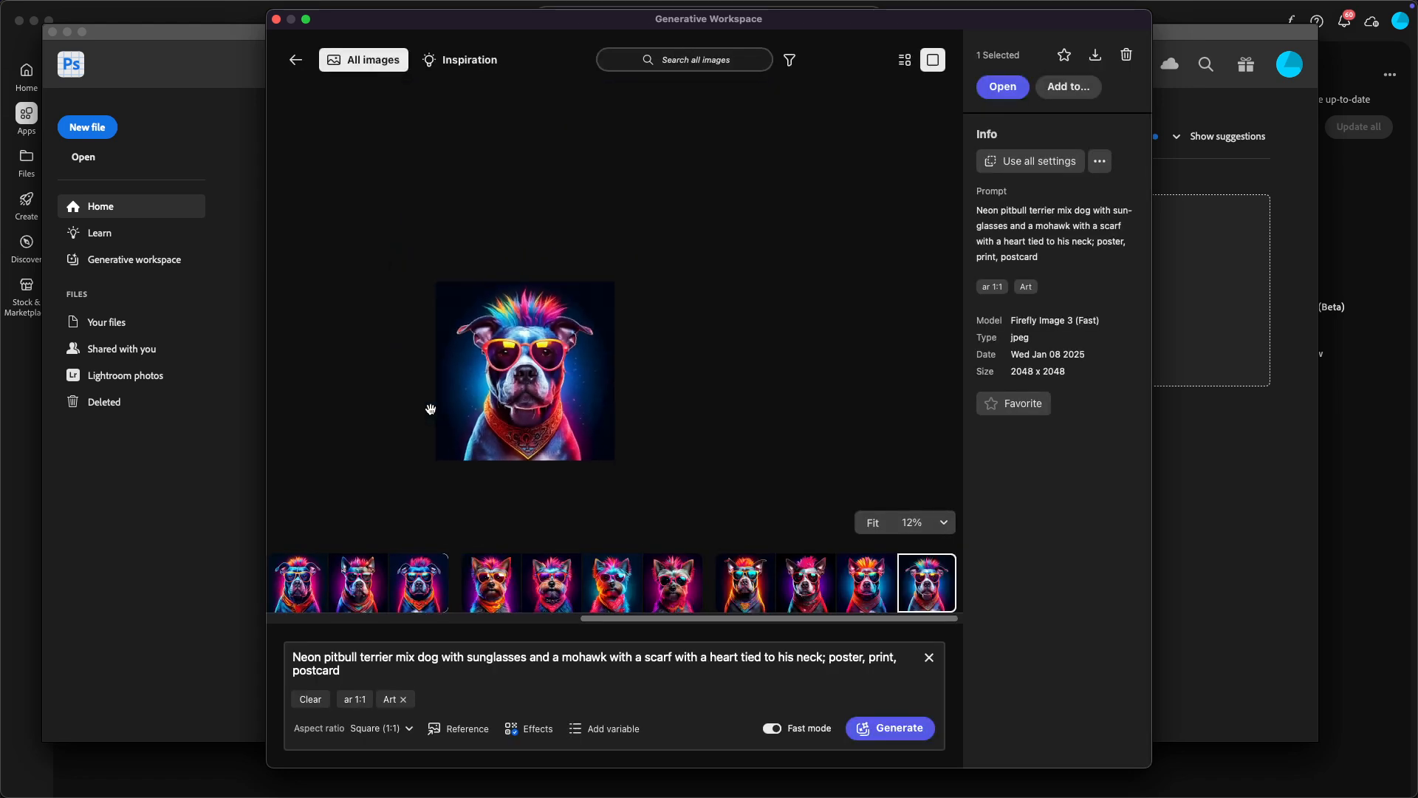
pyautogui.click(480, 621)
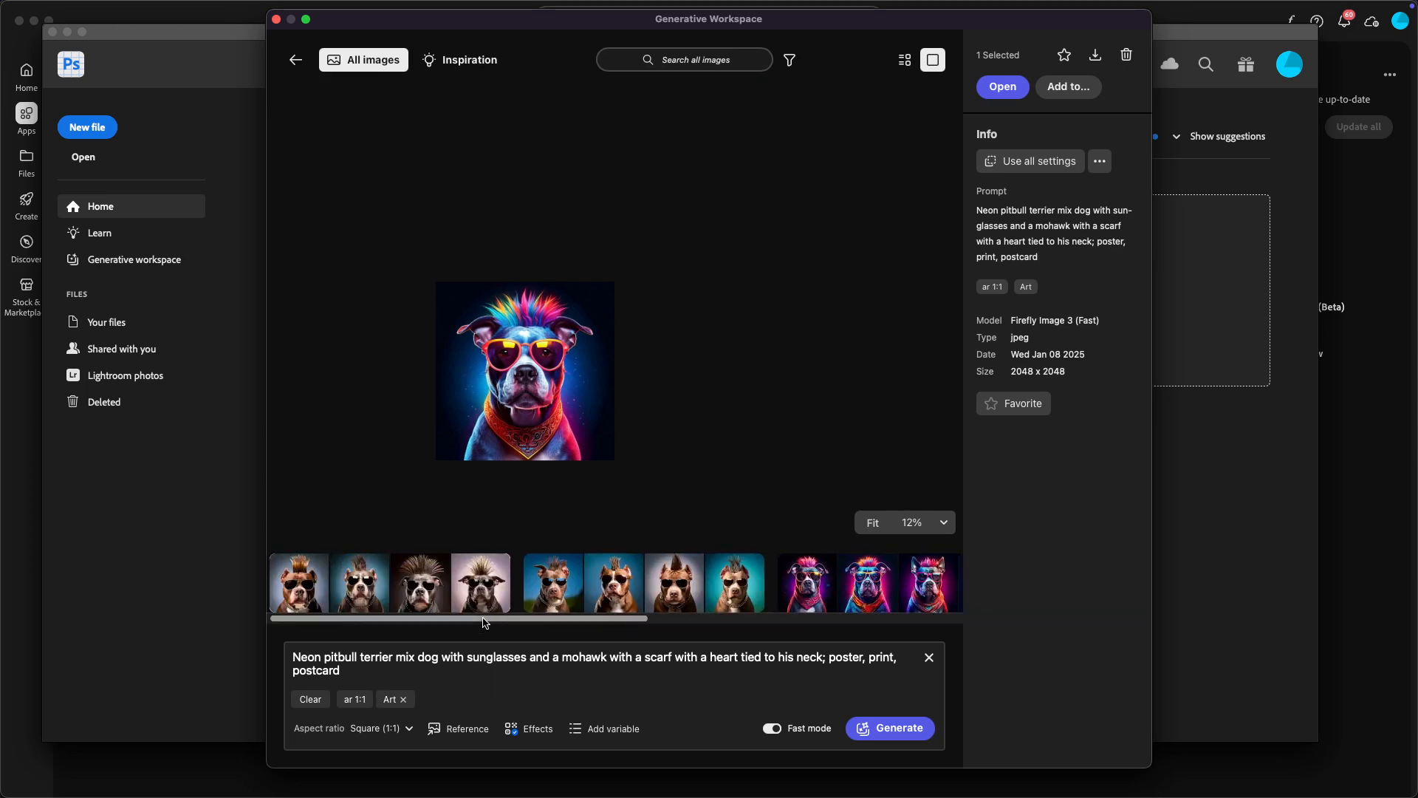
pyautogui.moveTo(480, 623); pyautogui.dragTo(827, 624)
pyautogui.scroll(1, 572, 358)
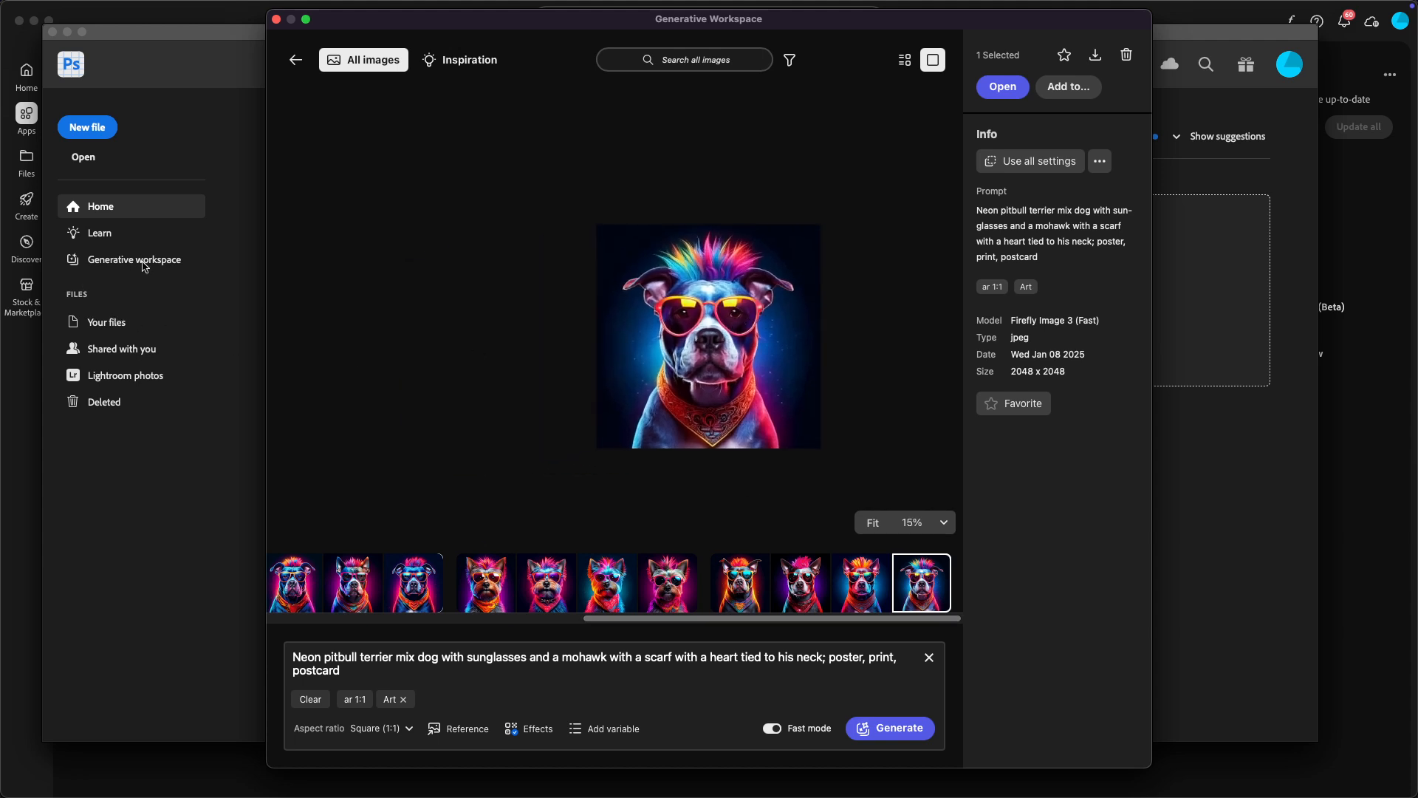
# Step: Close the Generative Workspace and quit Photoshop (Beta)
pyautogui.click(277, 20)
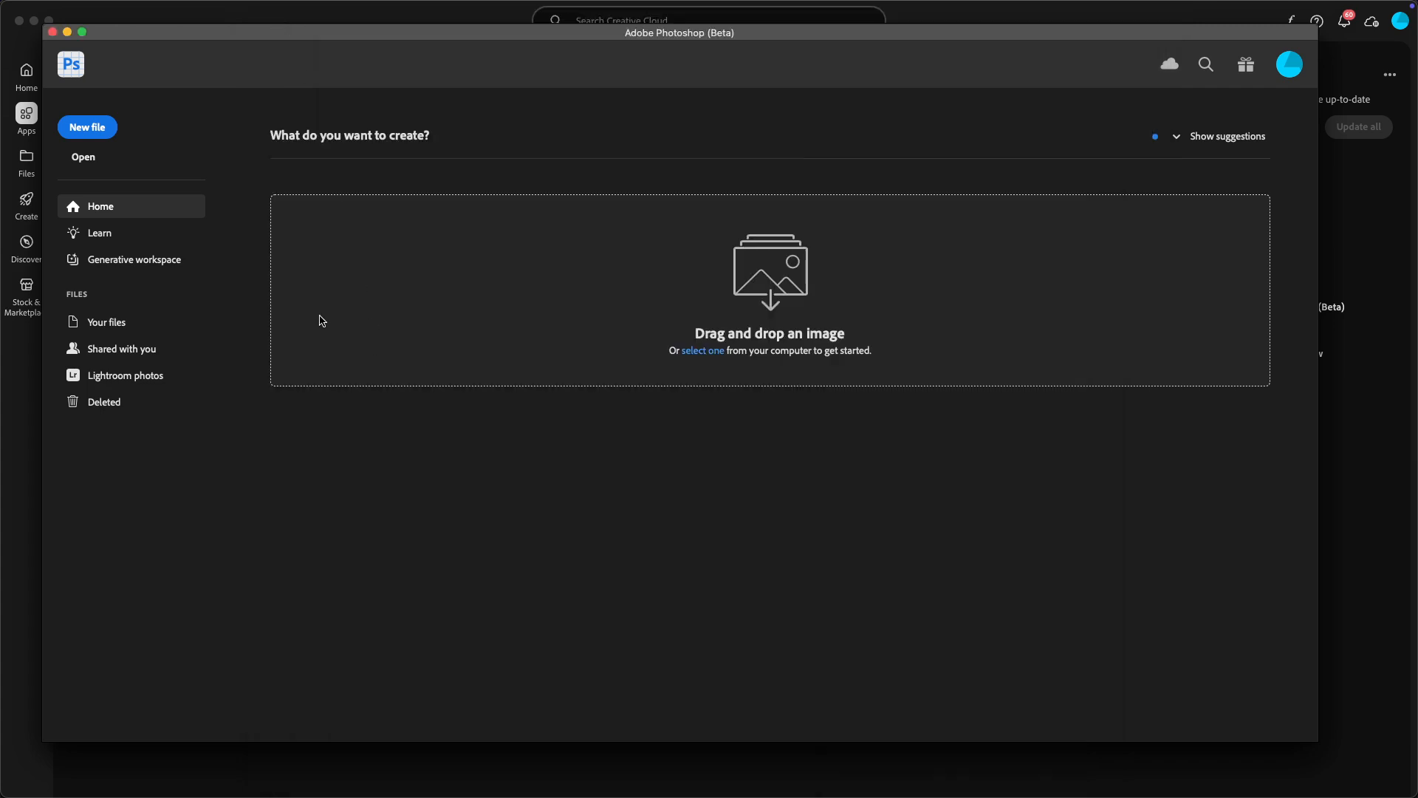
pyautogui.click(81, 8)
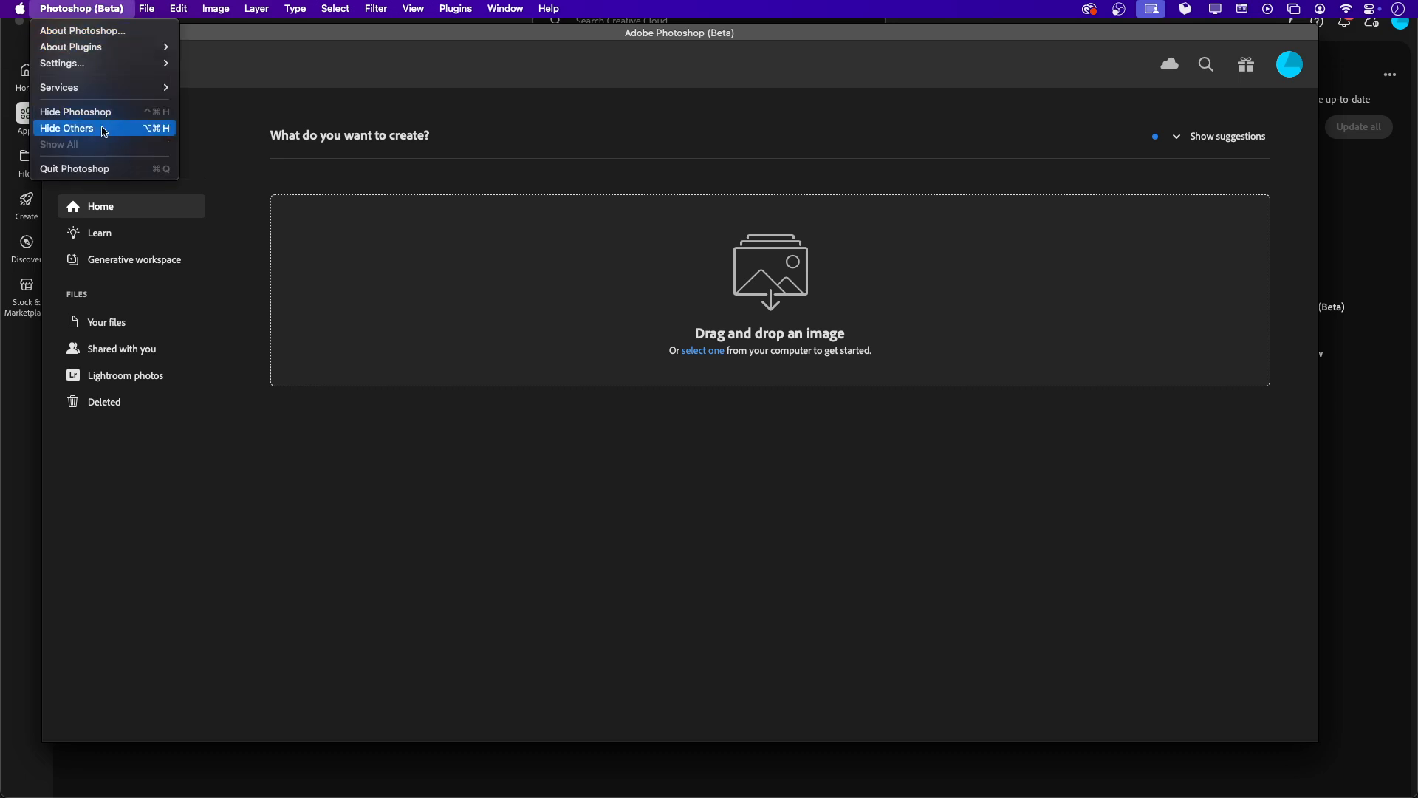
pyautogui.click(102, 169)
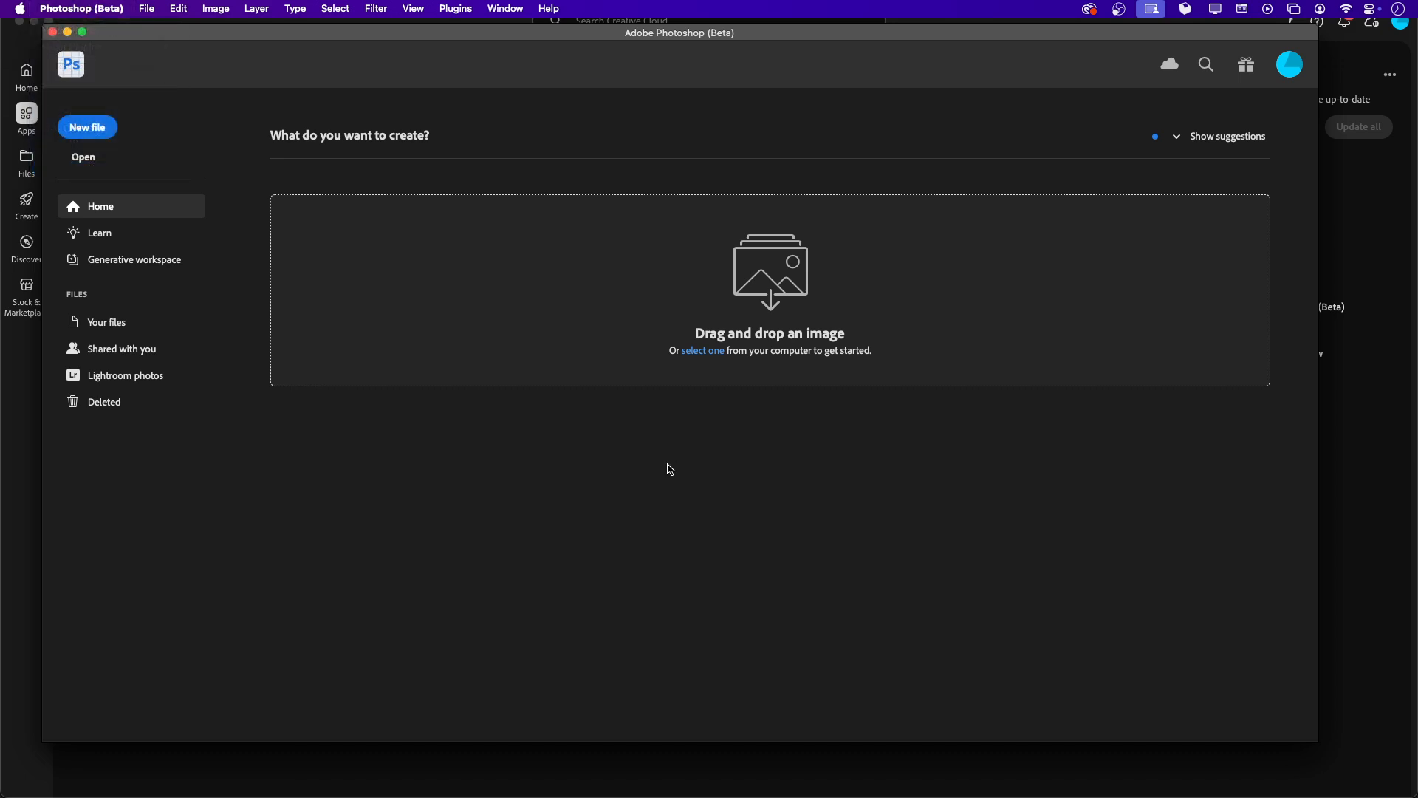